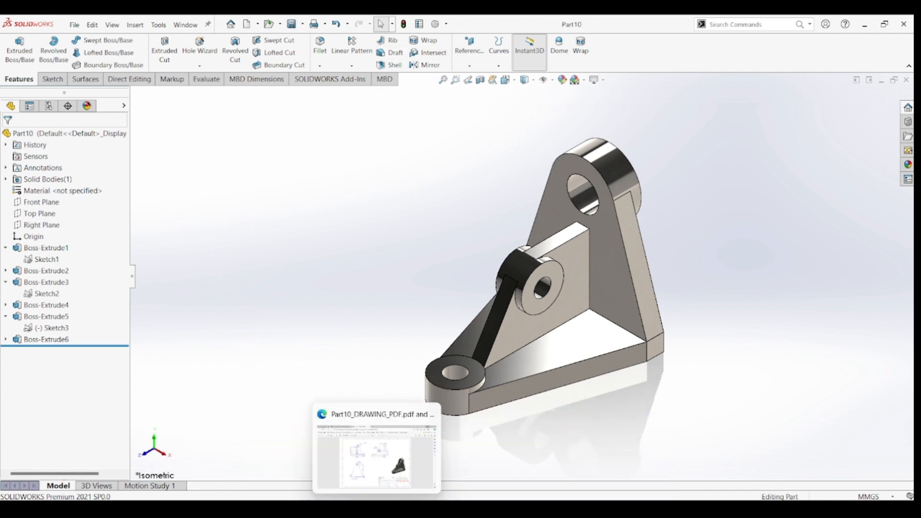
Step: Check the Part10 PDF drawing in the browser, return to SOLIDWORKS and create a new part document
click(376, 510)
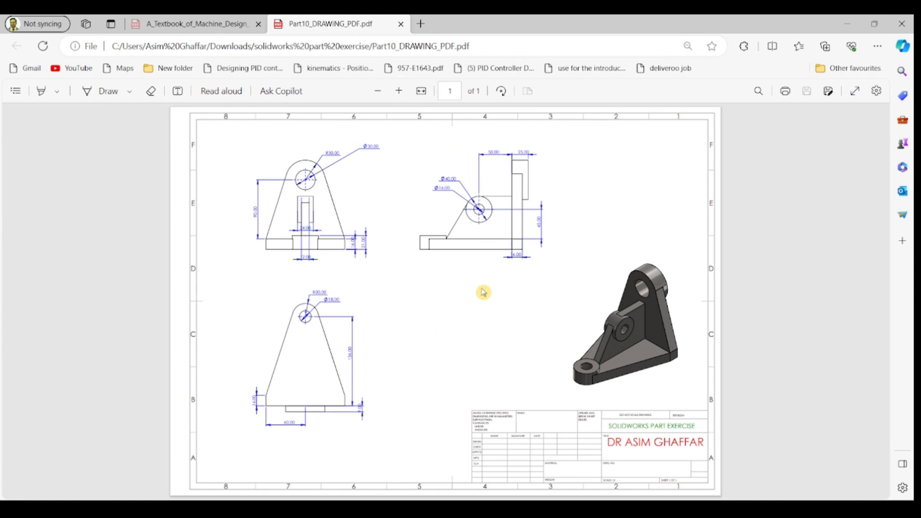
key(alt+Tab)
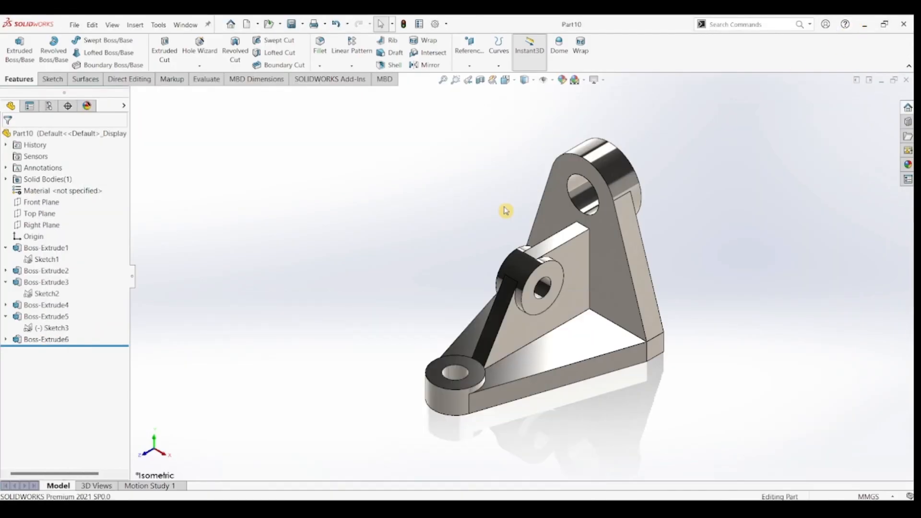
click(74, 25)
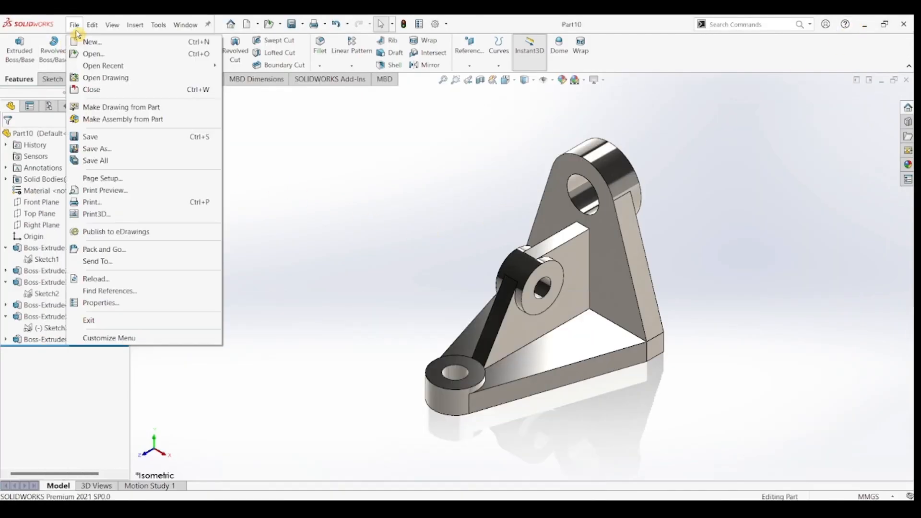
click(78, 41)
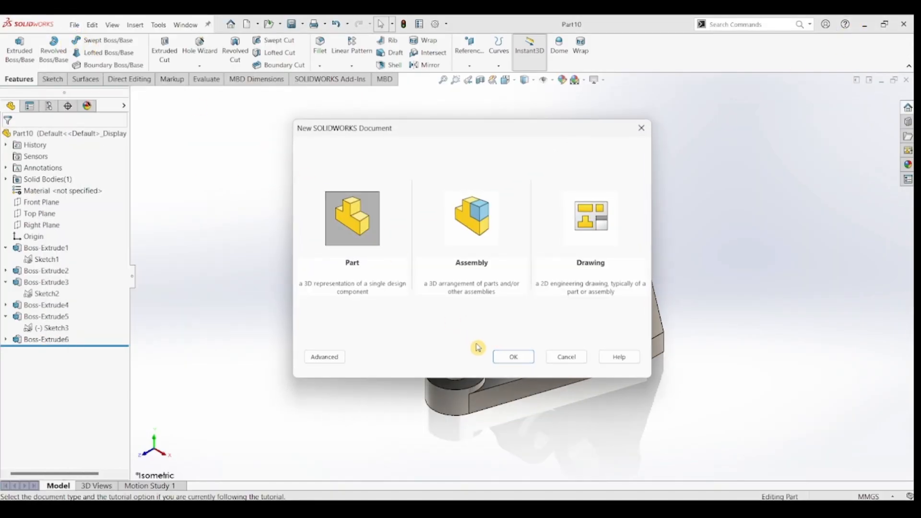
click(511, 358)
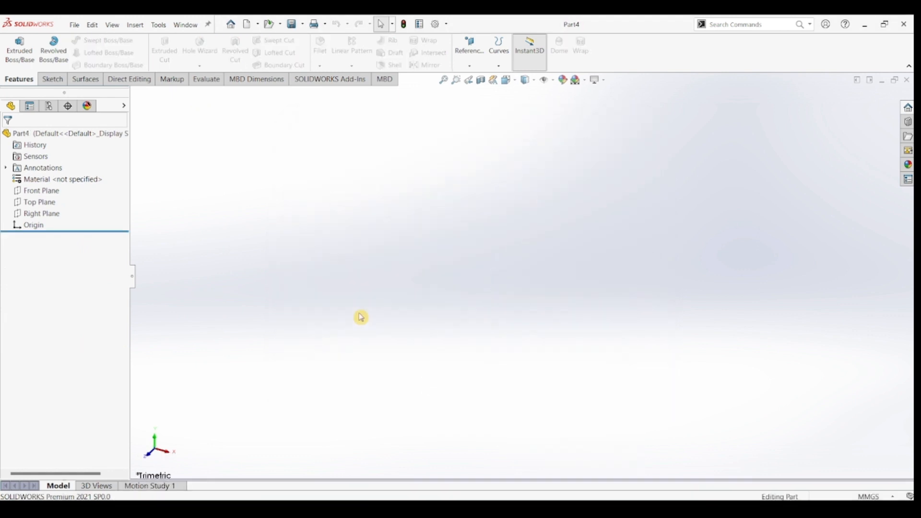
Step: Start a new sketch on the Top Plane
click(53, 79)
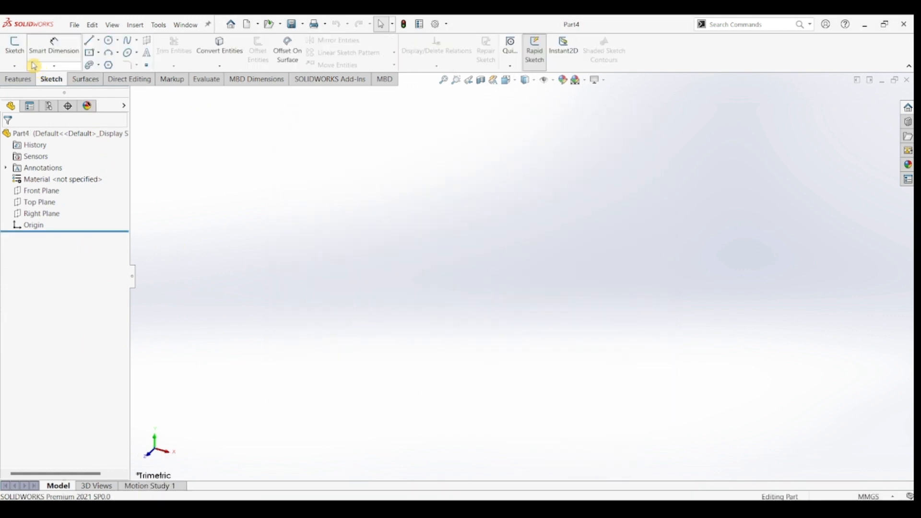
click(15, 45)
click(353, 273)
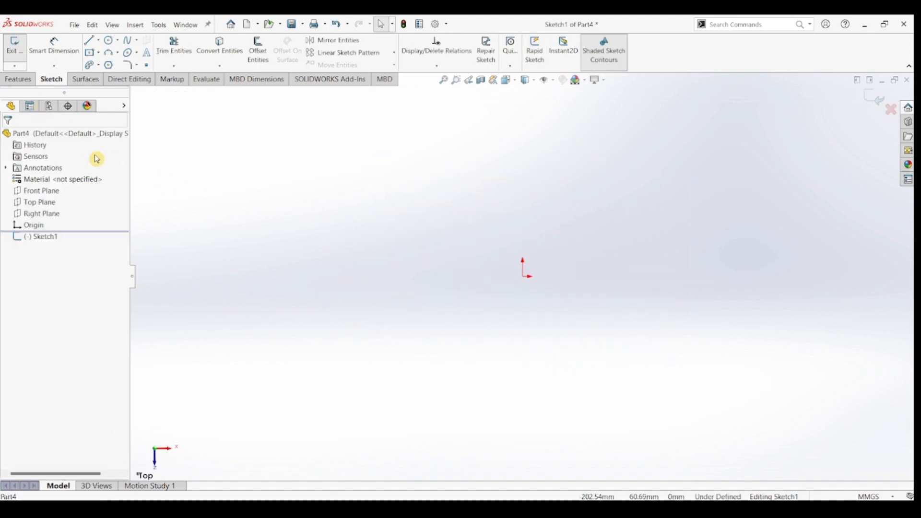
Step: Sketch two concentric circles about 69 mm directly below the origin, with radii of about 8 mm and 14 mm
click(91, 43)
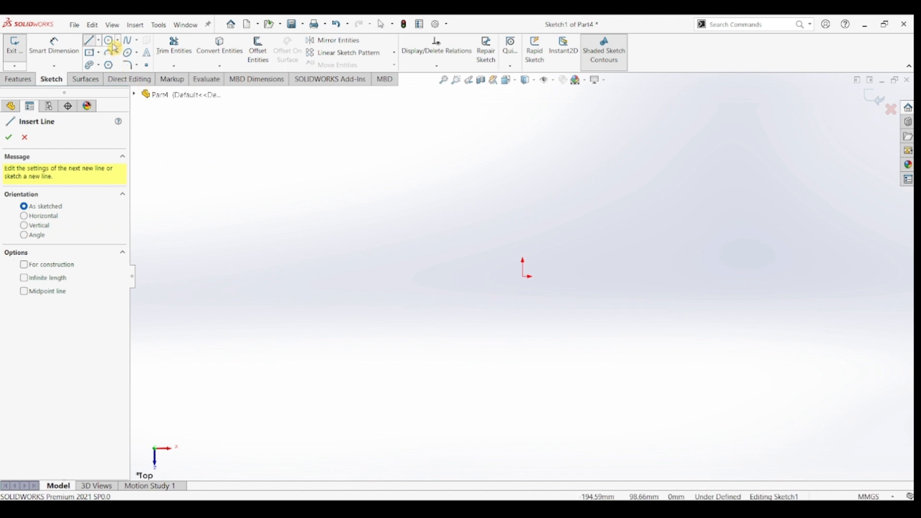
click(90, 40)
click(110, 42)
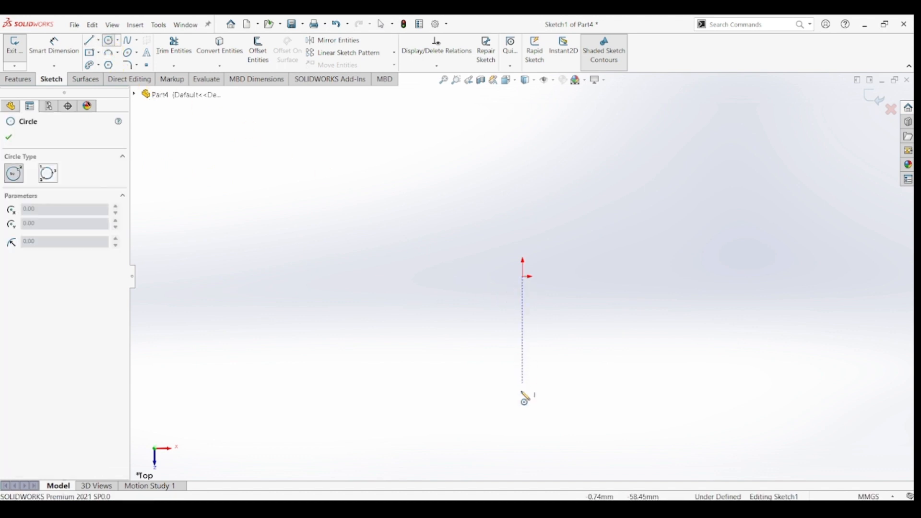
click(523, 409)
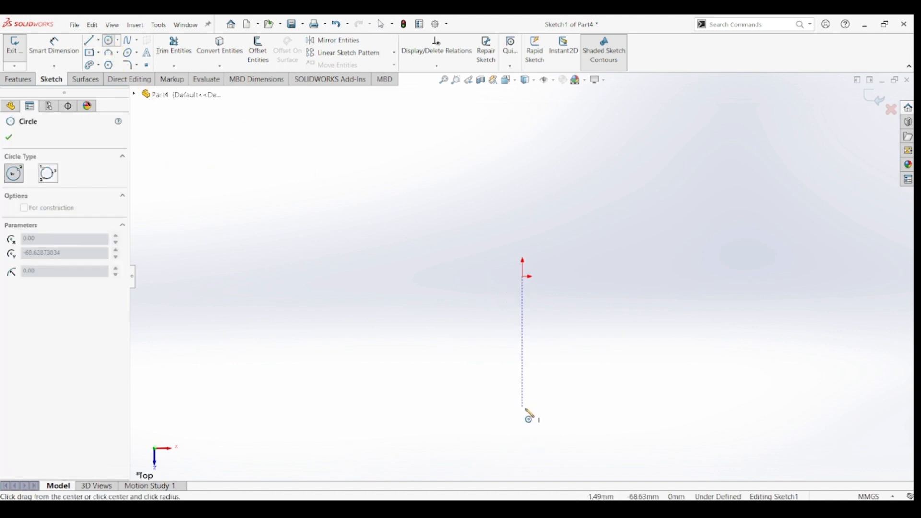
click(533, 420)
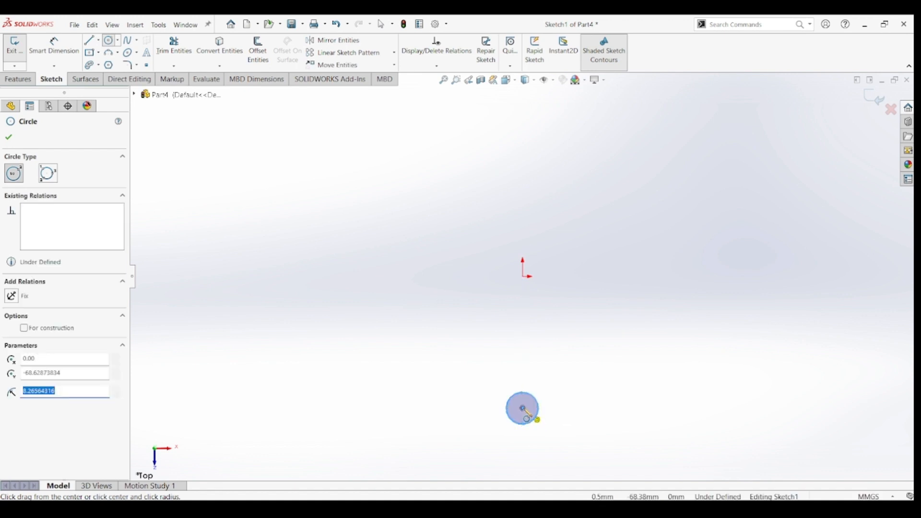
click(524, 410)
click(546, 438)
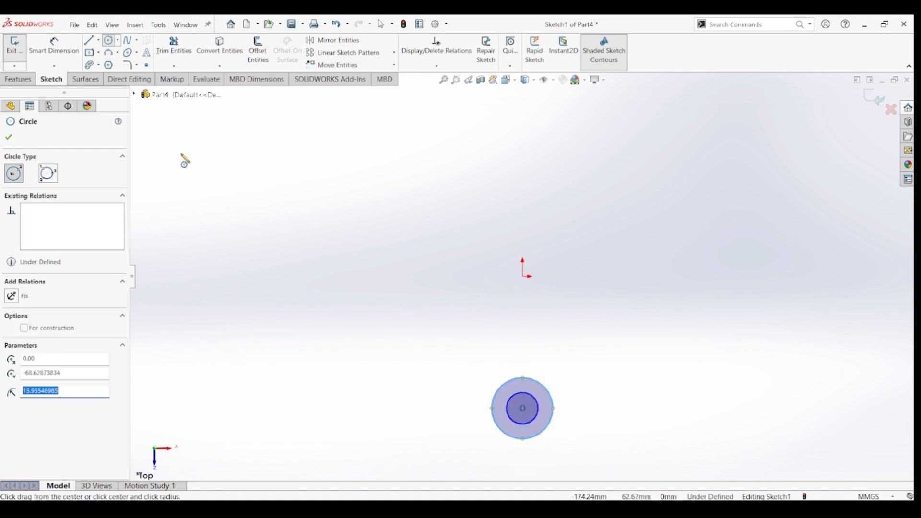
Step: Dimension the inner circle to a diameter of 18 mm and the outer circle to 40 mm
click(79, 54)
click(540, 408)
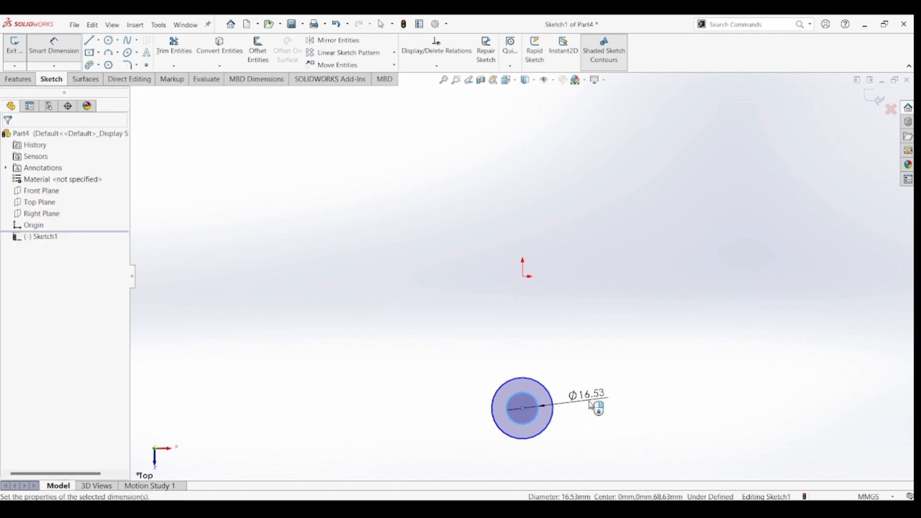
click(591, 406)
text(18)
key(Return)
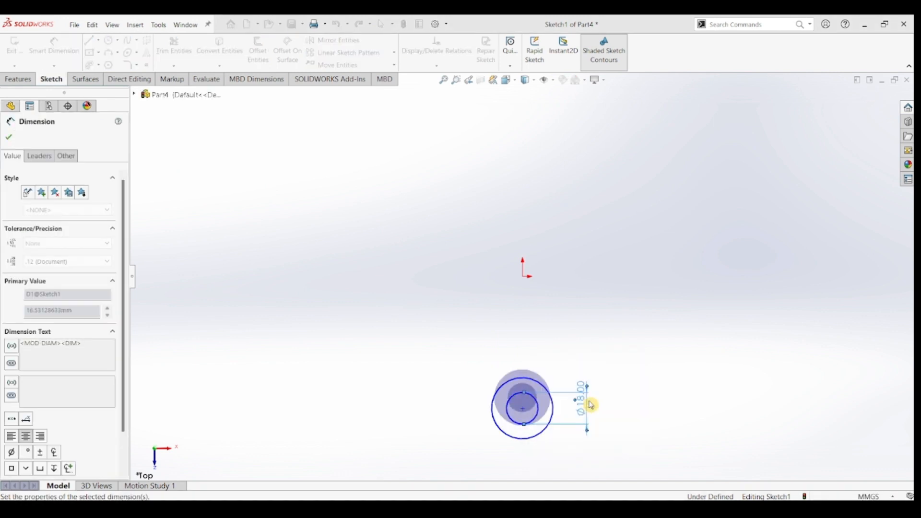
click(550, 394)
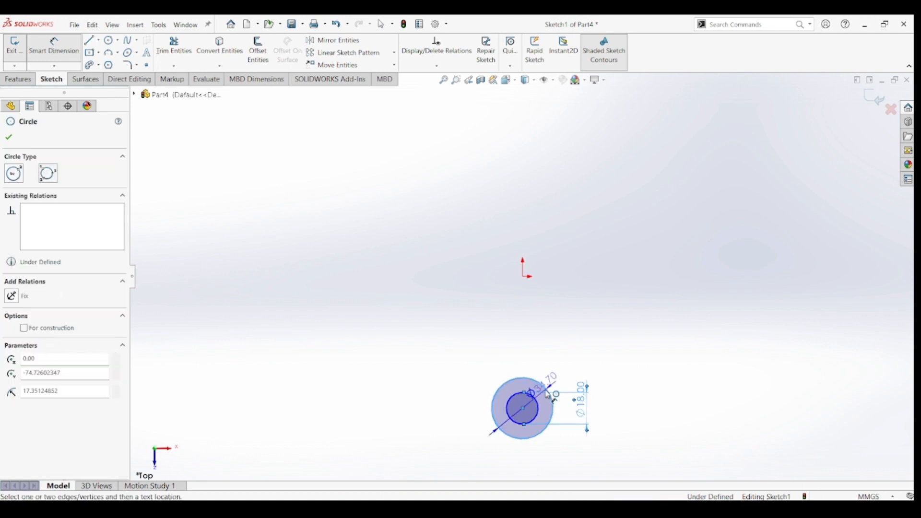
click(699, 441)
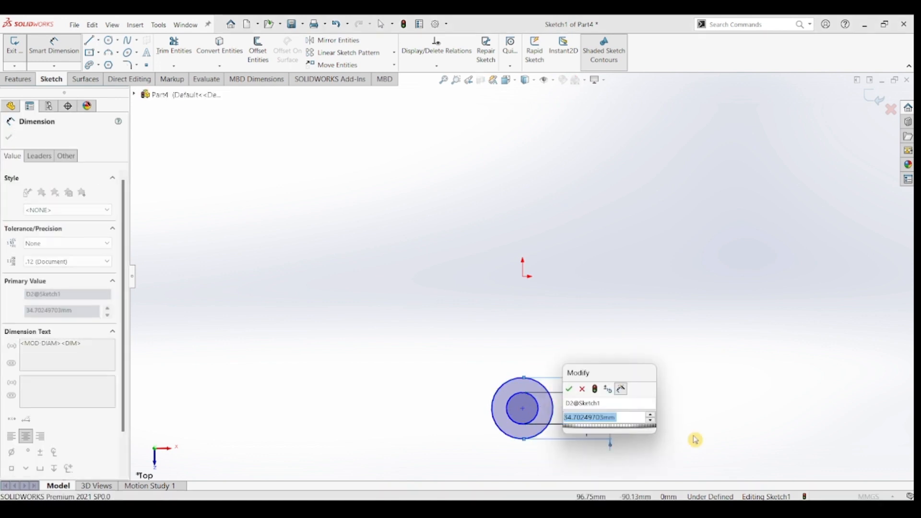
key(Return)
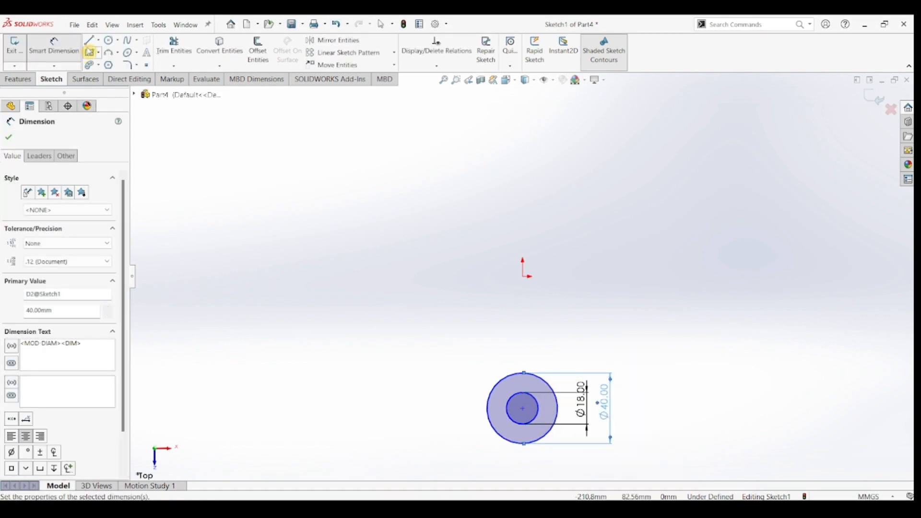
Step: Set the vertical distance between the origin and the circles' centre to 136 mm
click(523, 277)
click(523, 408)
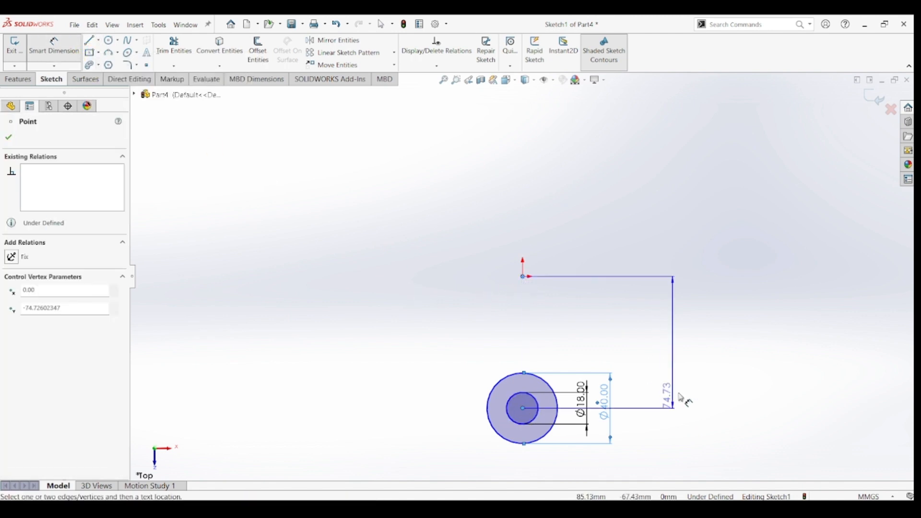
click(655, 355)
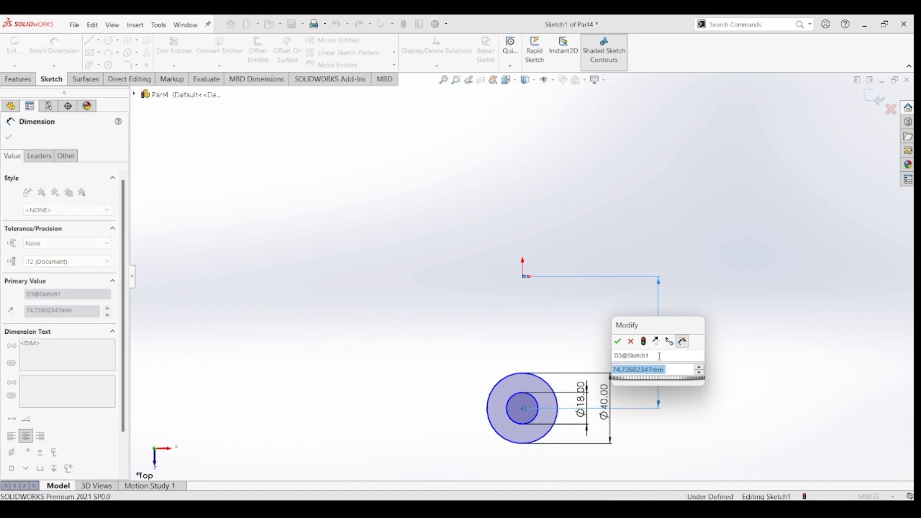
text(136)
key(Return)
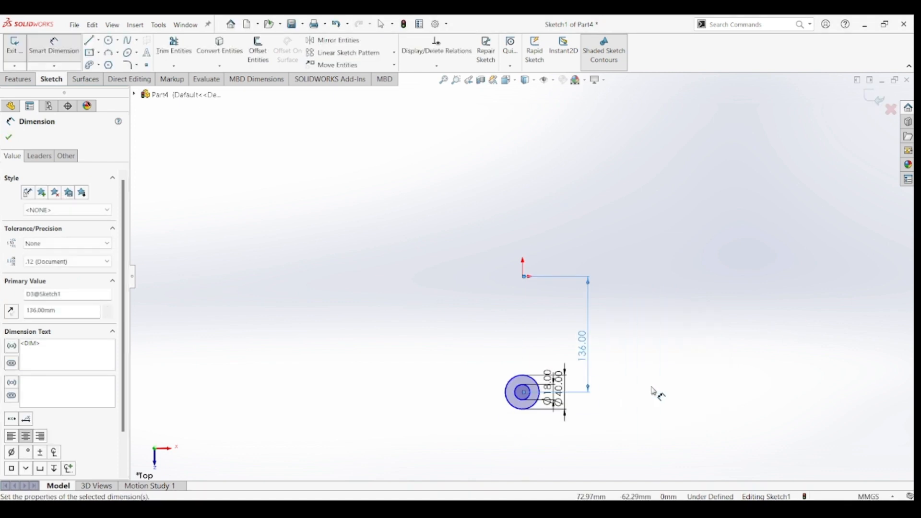
Step: Sketch connected lines from the origin: about 74 mm leftward, about 22 mm downward, and a slanted line tangent to the outer circle
scroll(554, 301, down, 4)
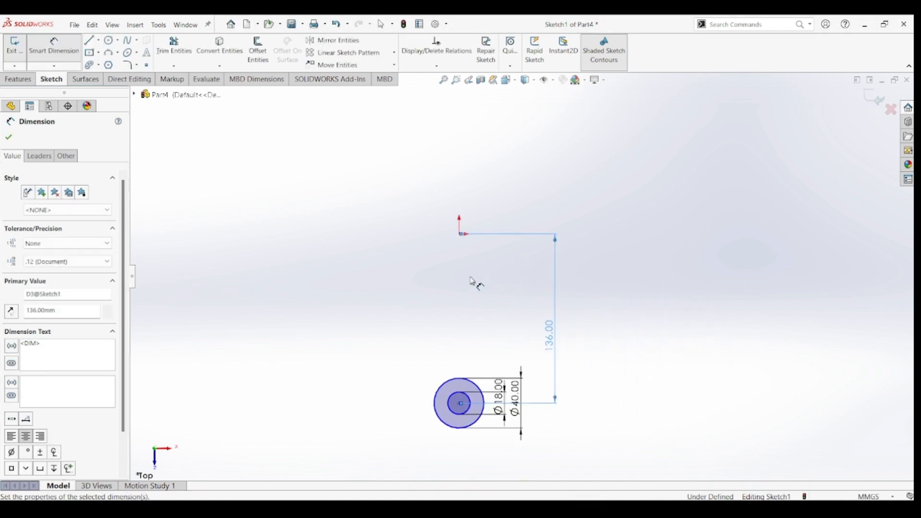
click(91, 43)
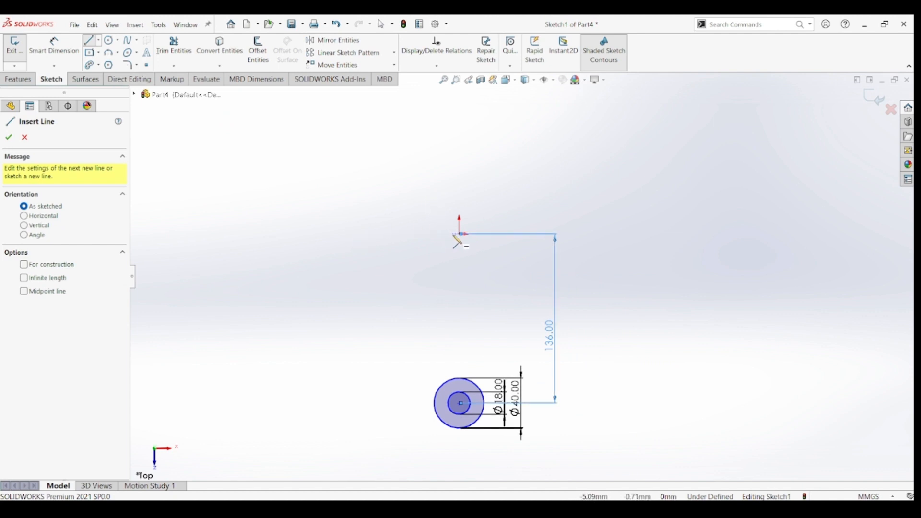
click(459, 235)
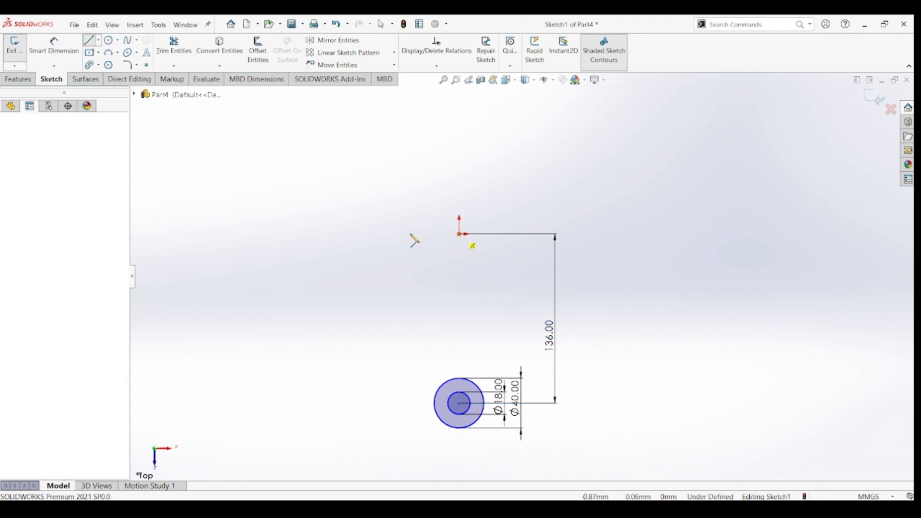
click(367, 234)
click(367, 262)
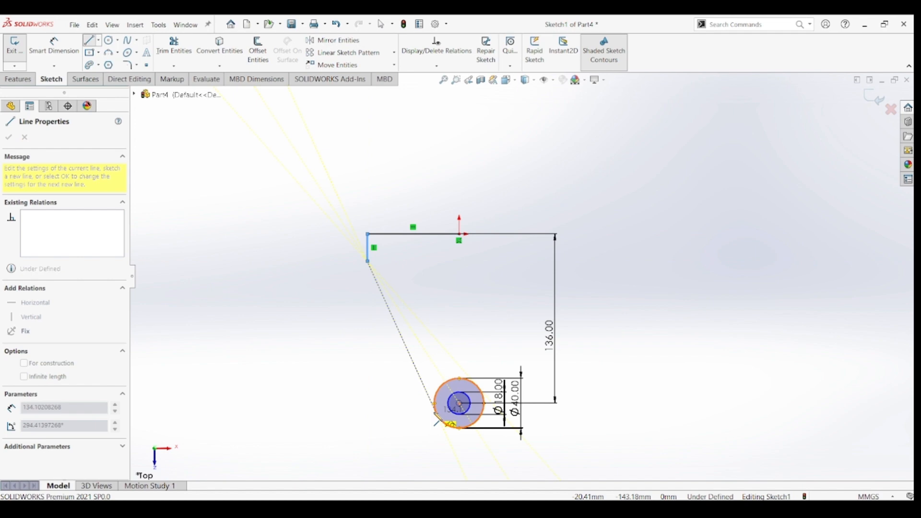
click(436, 413)
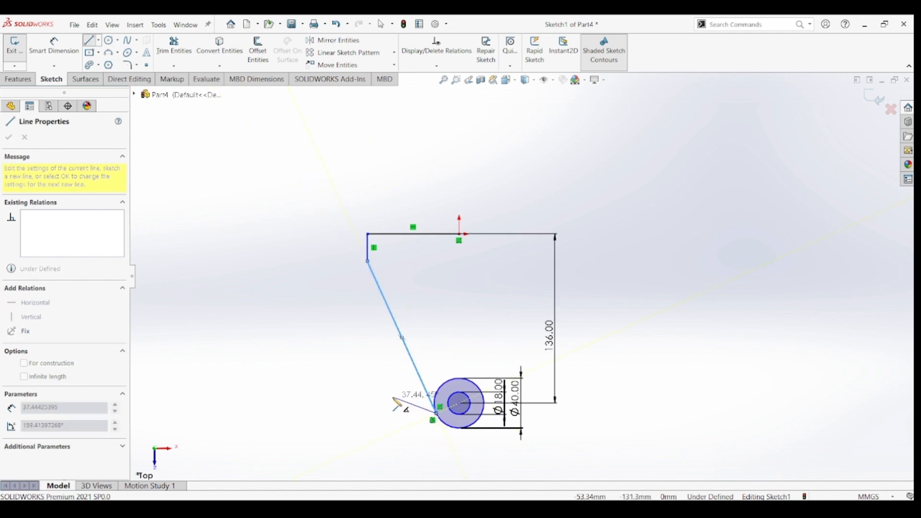
key(Escape)
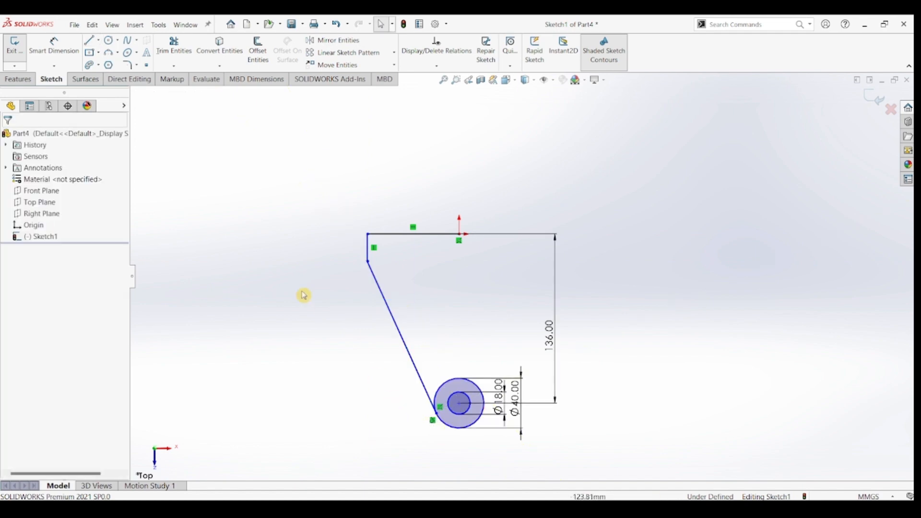
Step: Draw a vertical centerline about 176 mm long from the origin down past the circles
click(99, 40)
click(101, 62)
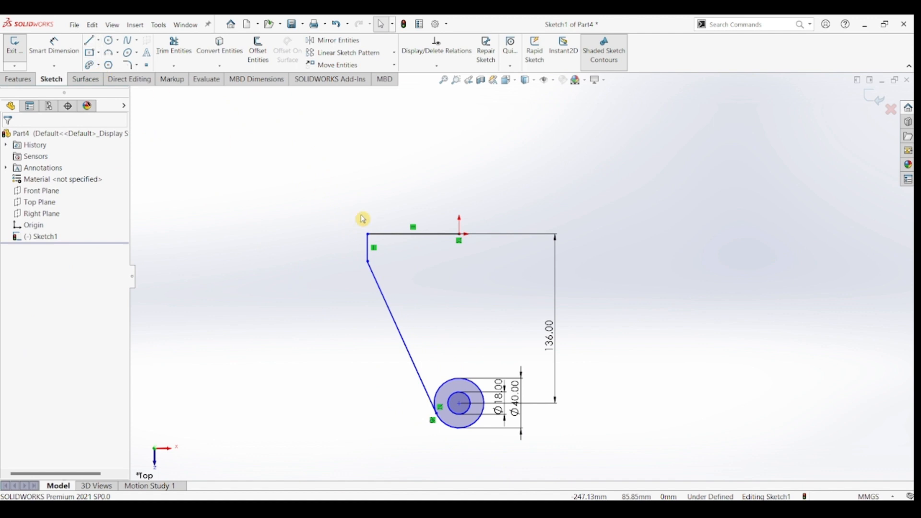
click(459, 235)
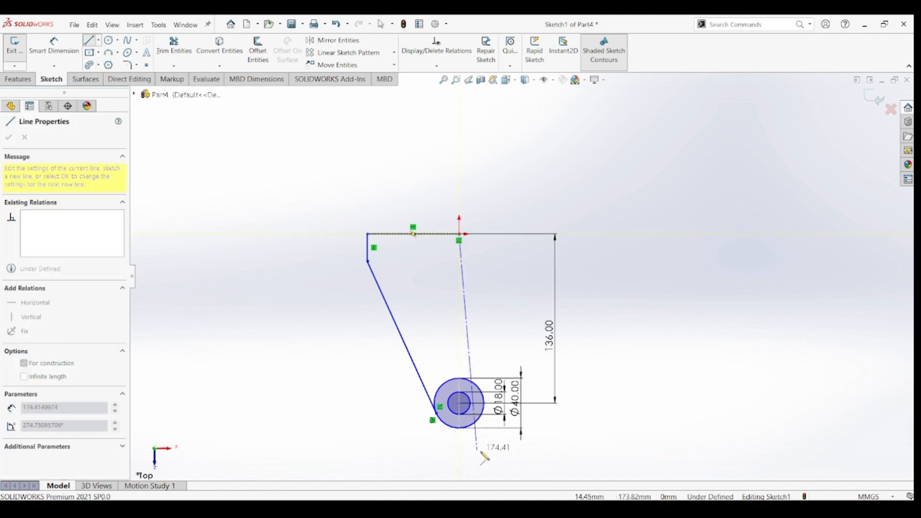
click(459, 452)
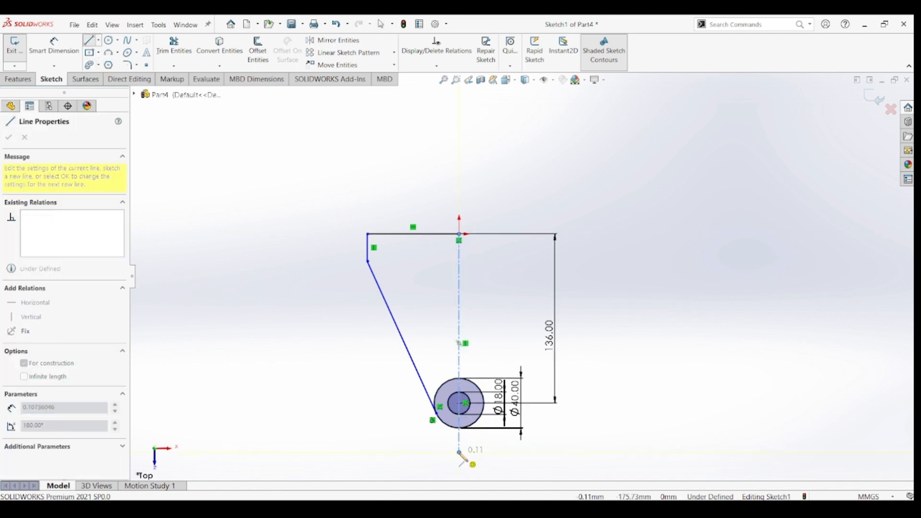
key(Escape)
key(Escape)
Step: Dimension the short vertical line to 16 mm and the upper horizontal line to 60 mm
click(43, 46)
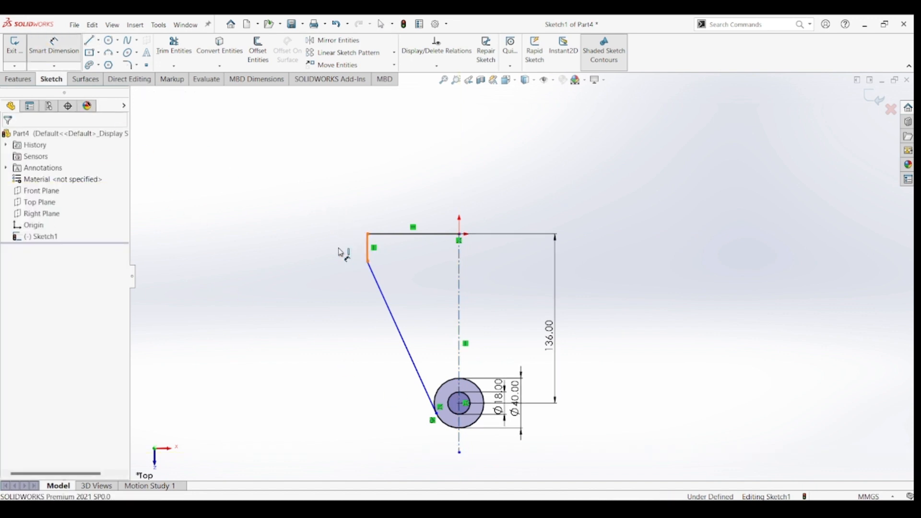
click(367, 250)
click(326, 252)
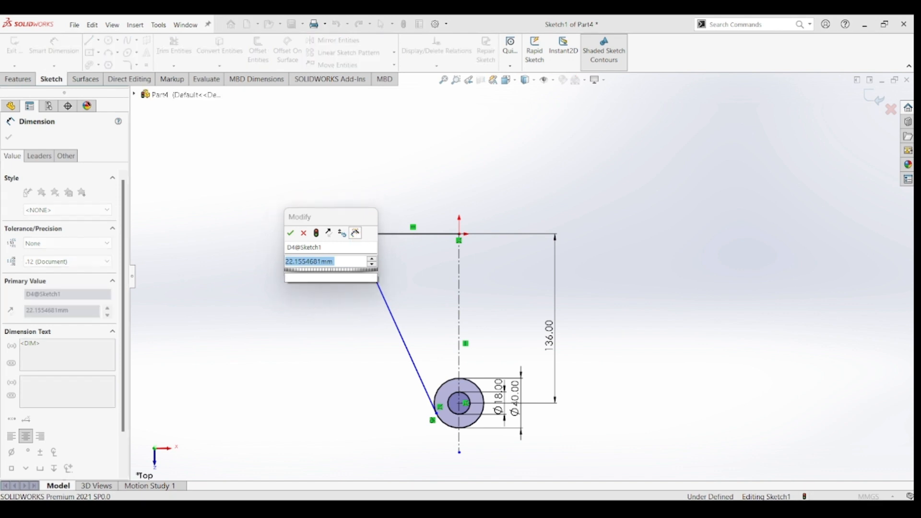
text(16)
key(Return)
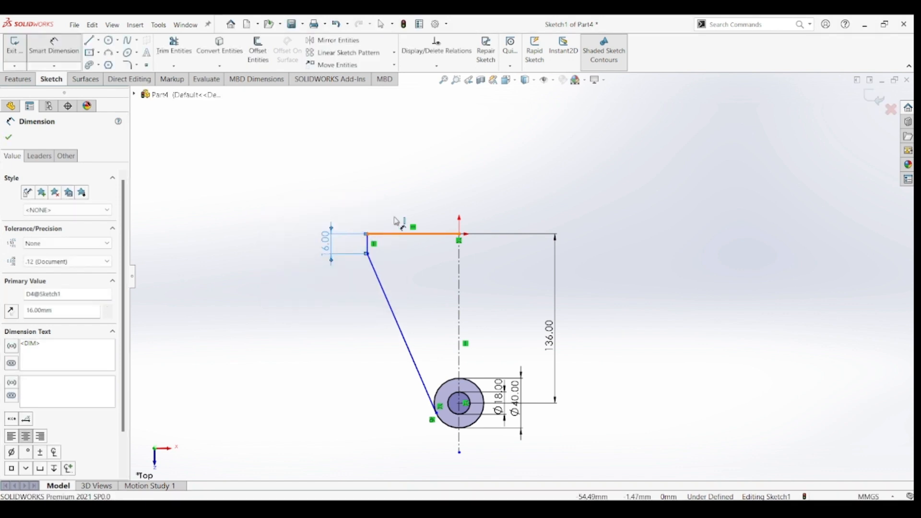
click(397, 227)
click(409, 194)
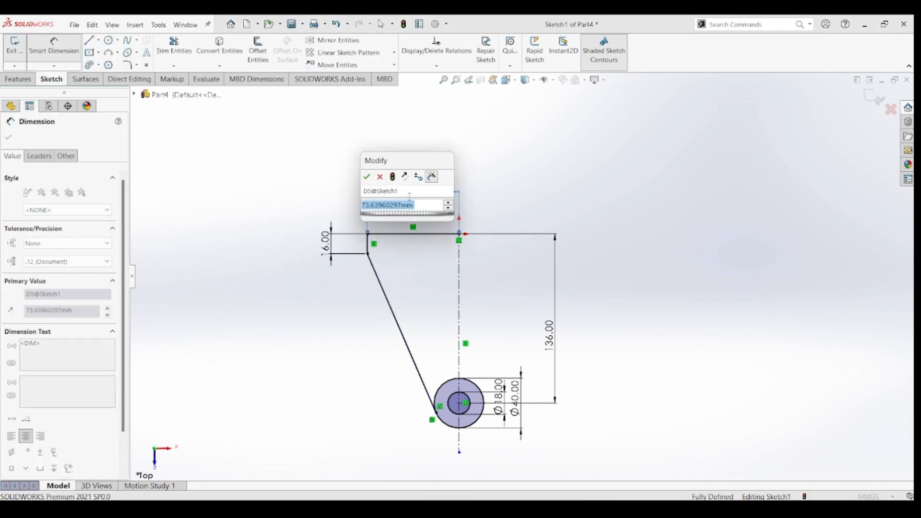
text(60)
key(Return)
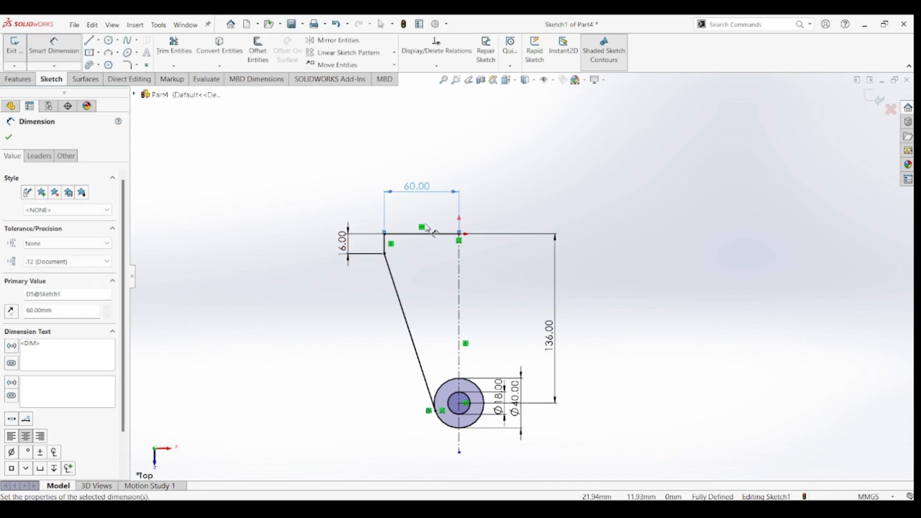
Step: Mirror the upper horizontal line, the short vertical line and the slanted line about the vertical centerline
click(331, 43)
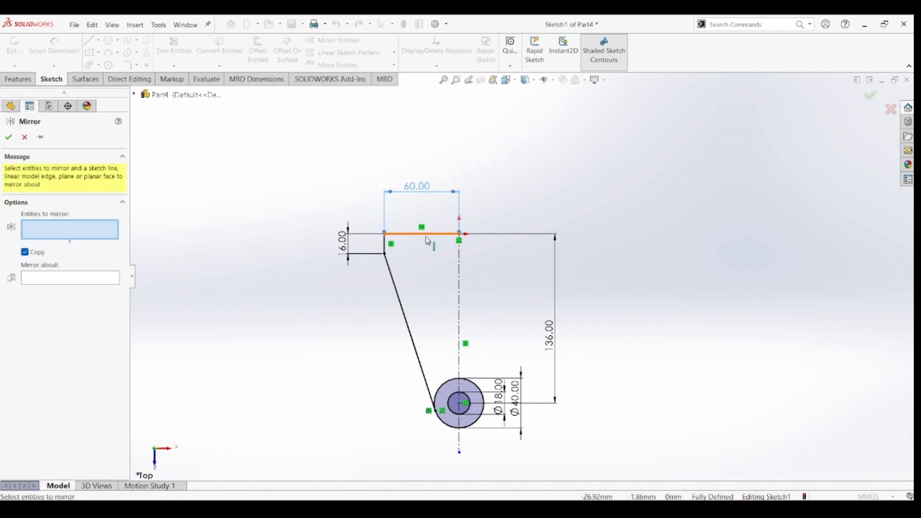
click(392, 240)
click(386, 247)
click(394, 284)
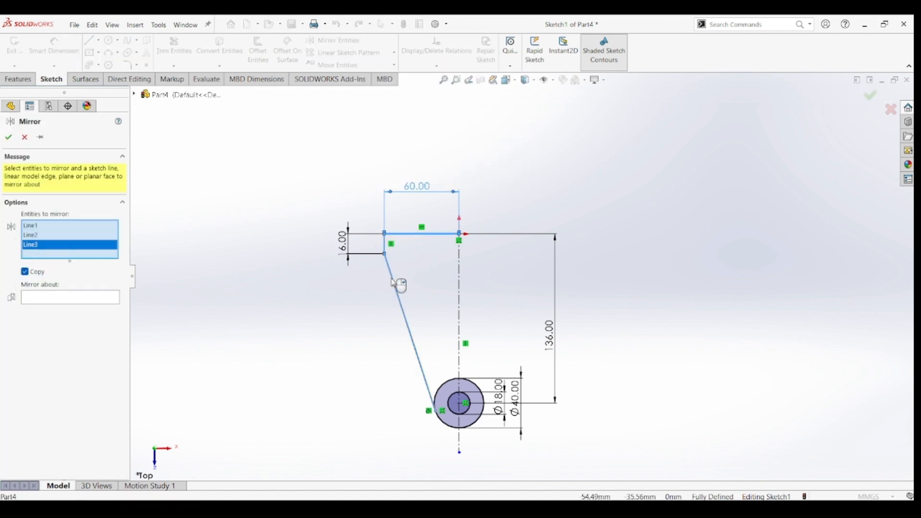
click(56, 302)
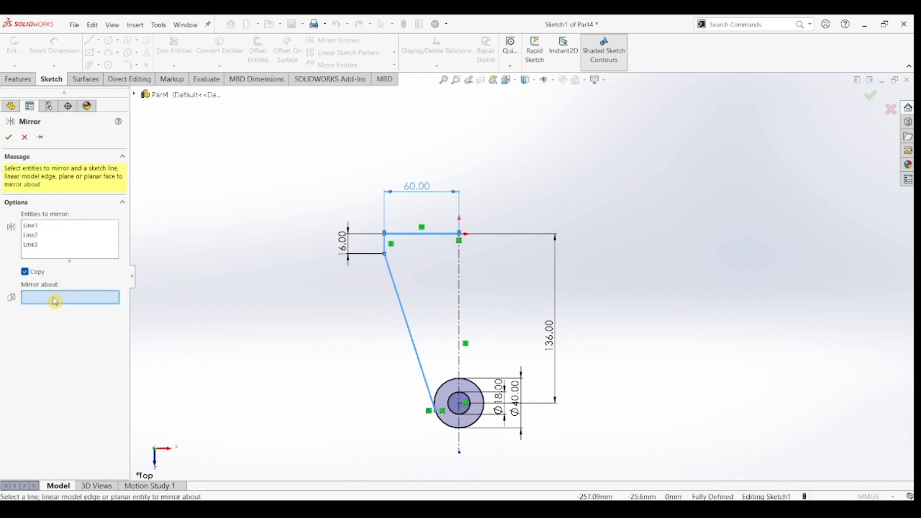
click(462, 289)
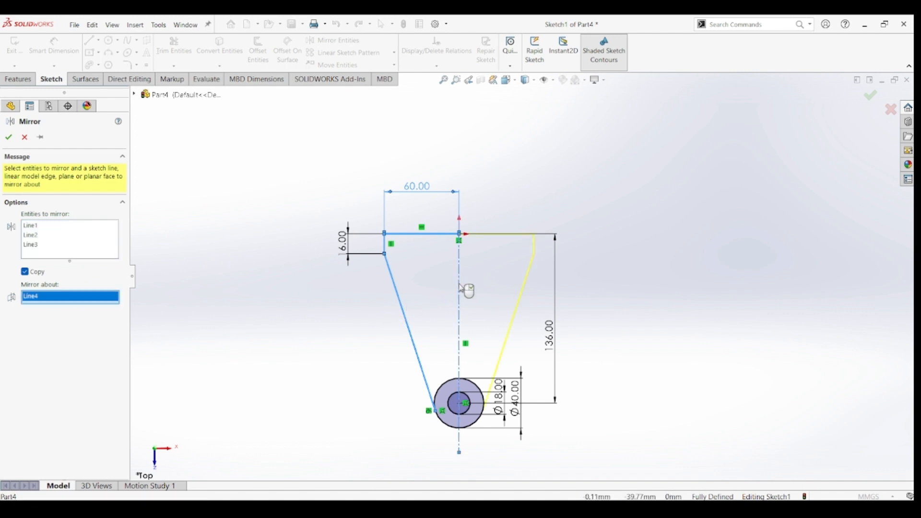
click(9, 139)
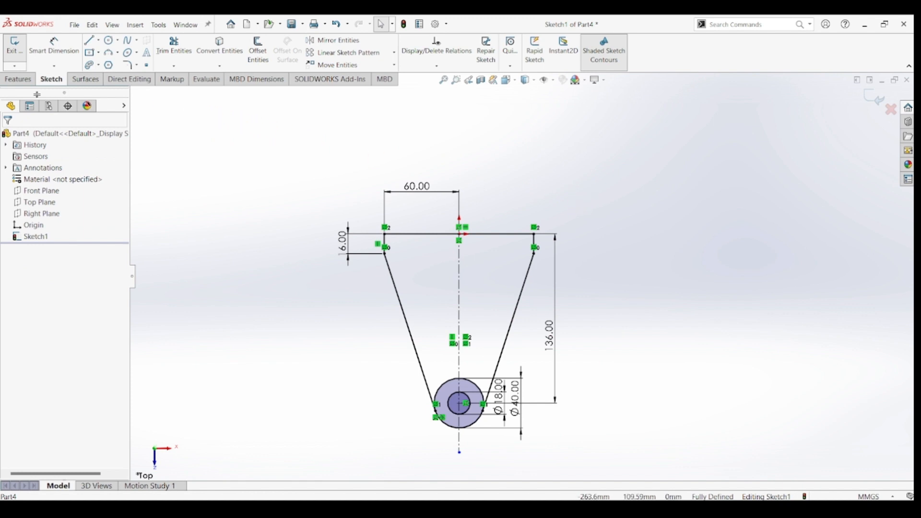
Step: Extrude the two plate regions on either side of the centerline 16 mm, leaving out the circles
click(18, 79)
click(19, 50)
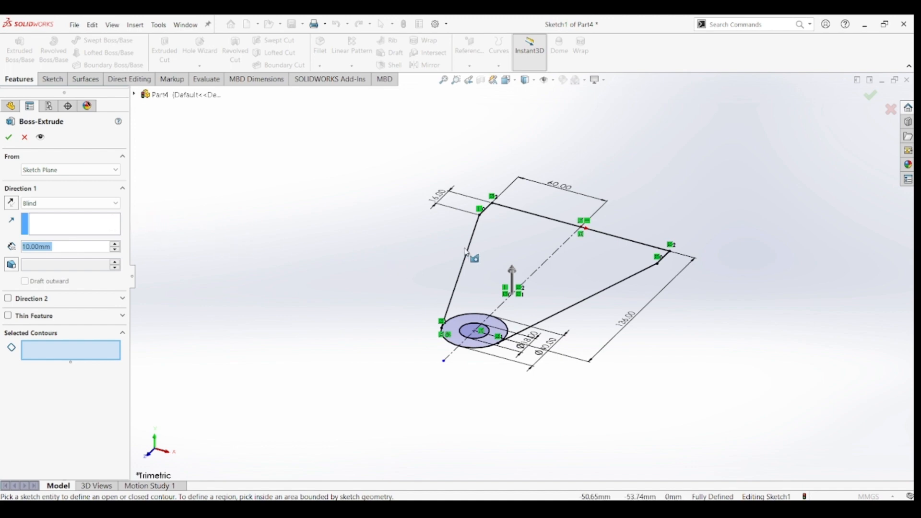
click(497, 251)
click(582, 278)
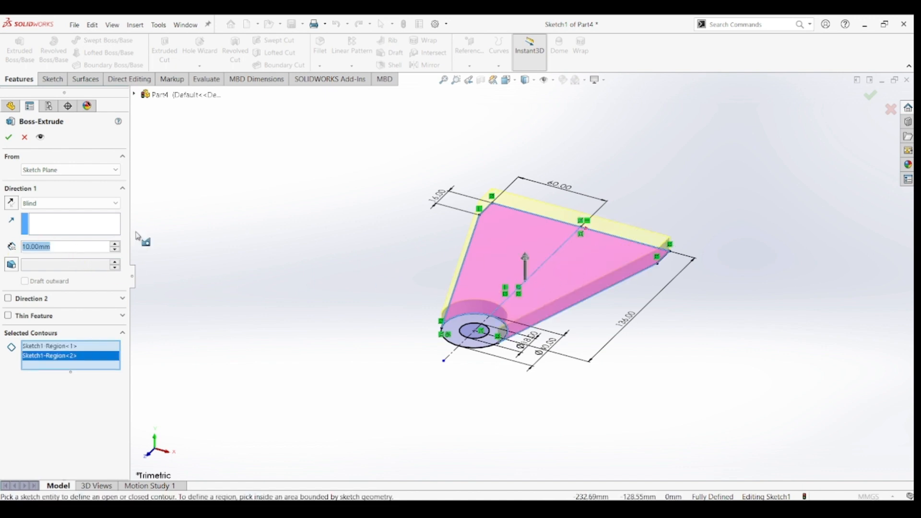
text(16)
key(Return)
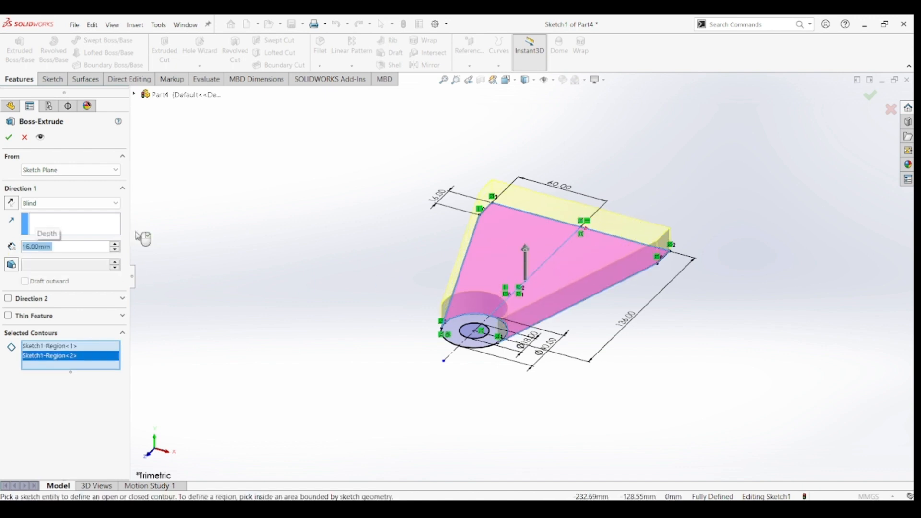
click(9, 137)
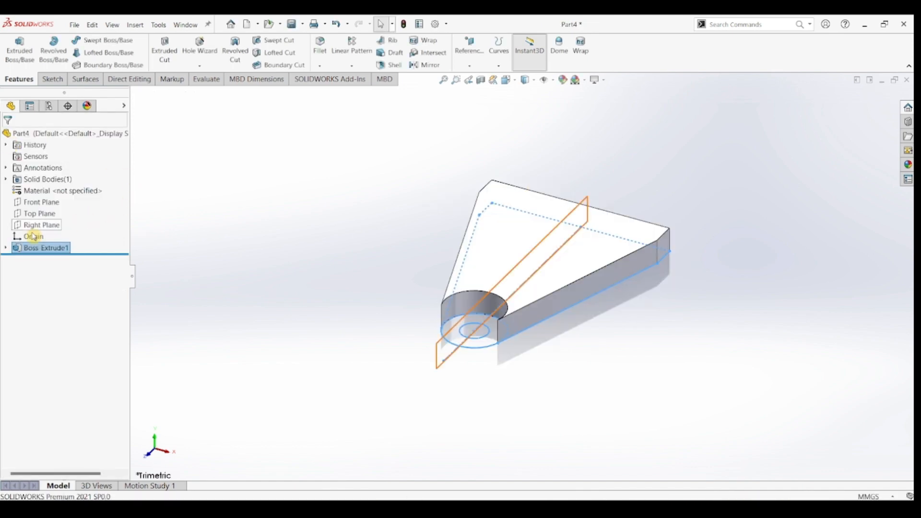
Step: Reuse the base plate sketch to extrude both halves of the ring between the two circles 21 mm
click(5, 248)
click(42, 259)
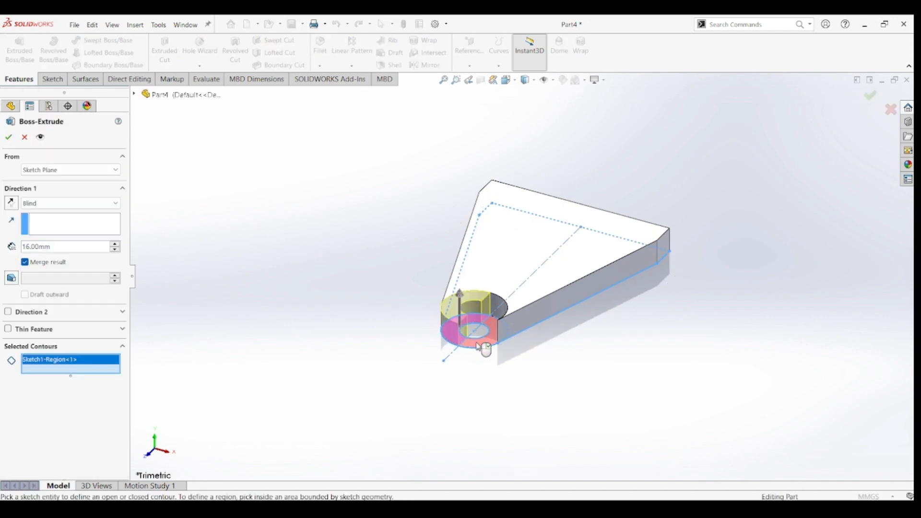
click(479, 344)
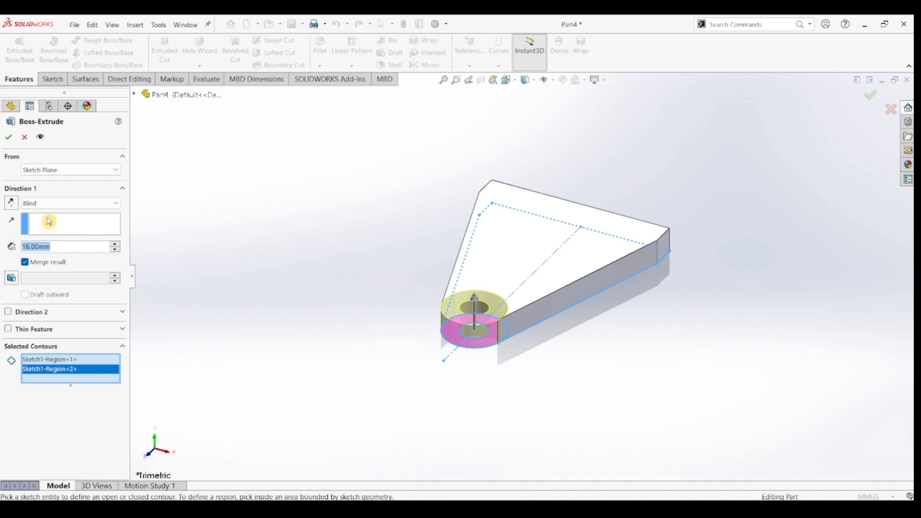
text(21)
key(Return)
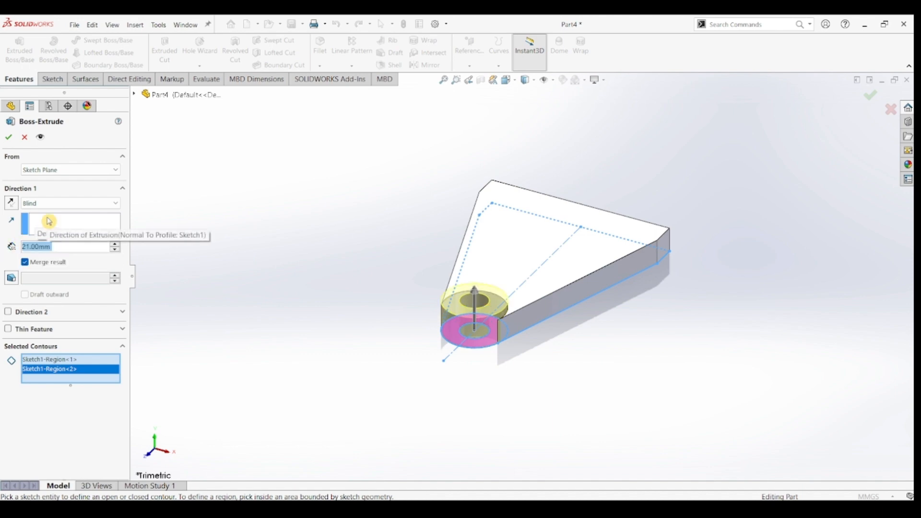
click(8, 137)
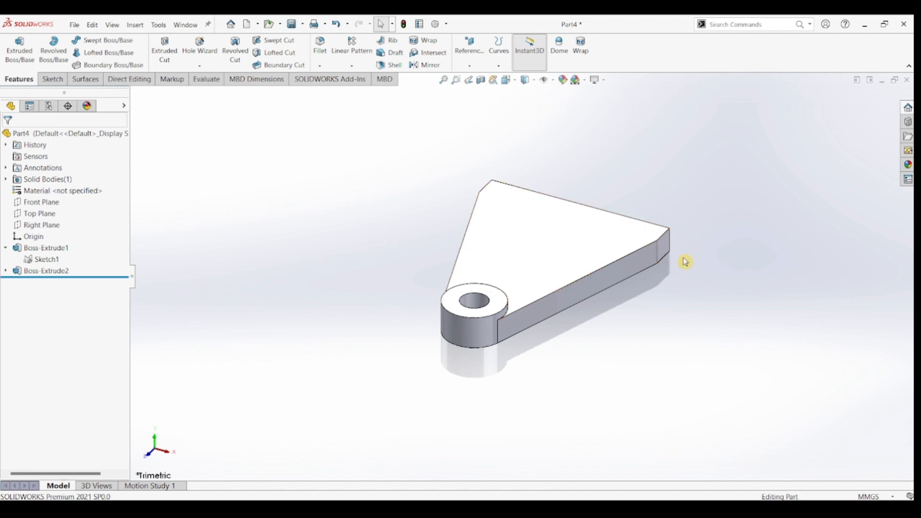
Step: Sketch two concentric circles, about 20 mm and 35 mm in diameter, on the plate's wide end face plane, centred about 75 mm above the origin
middle_drag(688, 262, 609, 282)
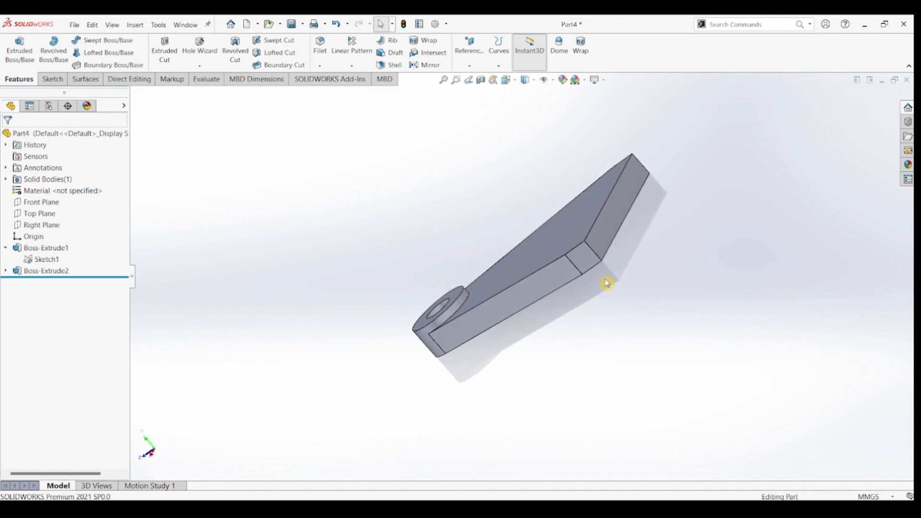
click(623, 210)
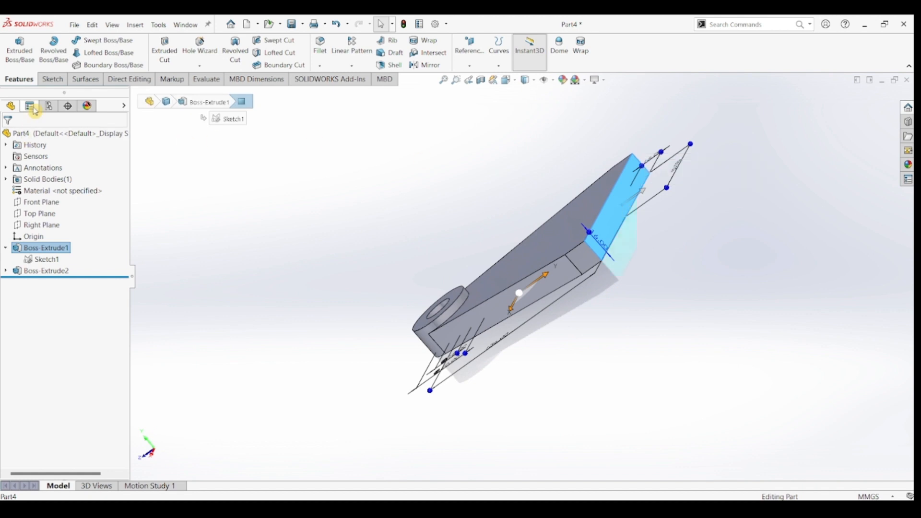
click(52, 80)
click(16, 47)
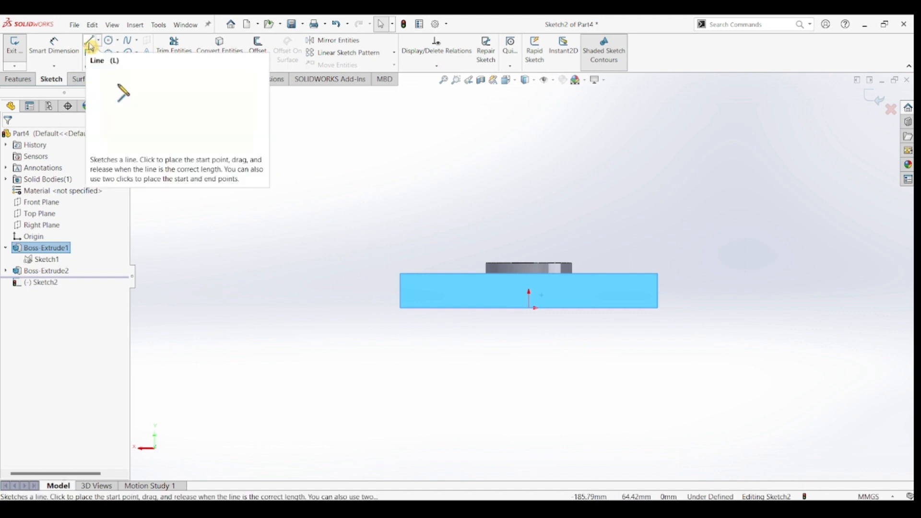
click(109, 40)
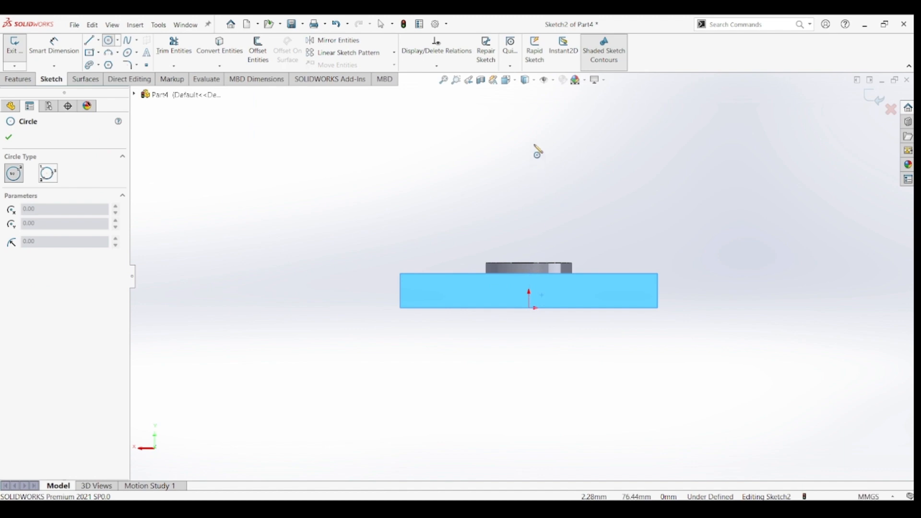
click(529, 147)
click(545, 162)
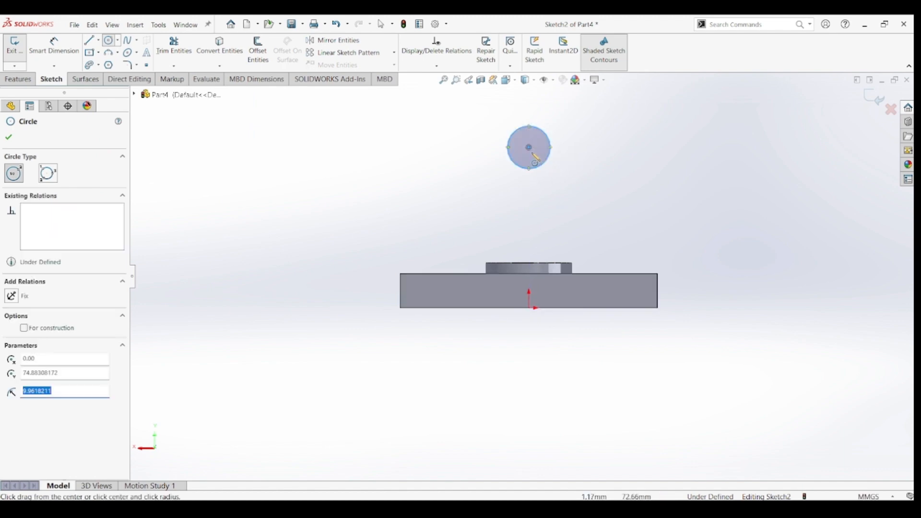
click(530, 147)
click(557, 175)
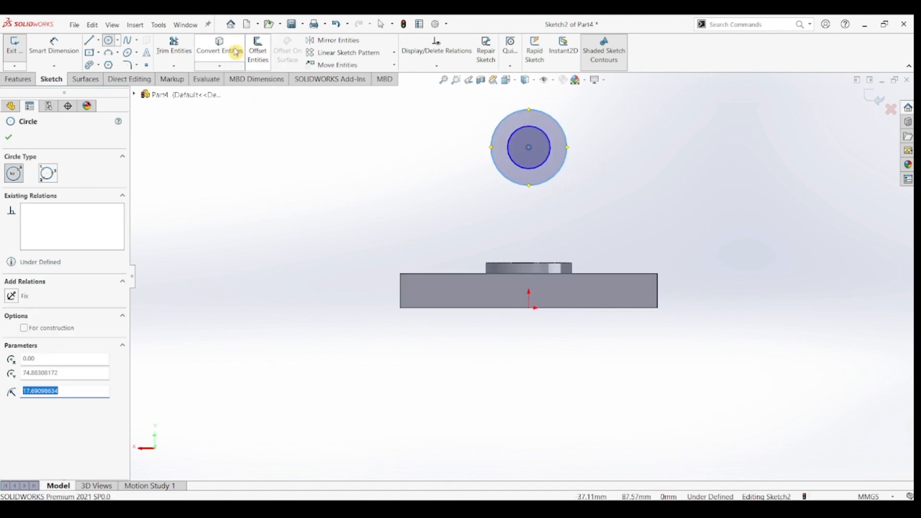
Step: Dimension the inner circle to 30 mm diameter and the outer circle to 60 mm diameter
click(54, 46)
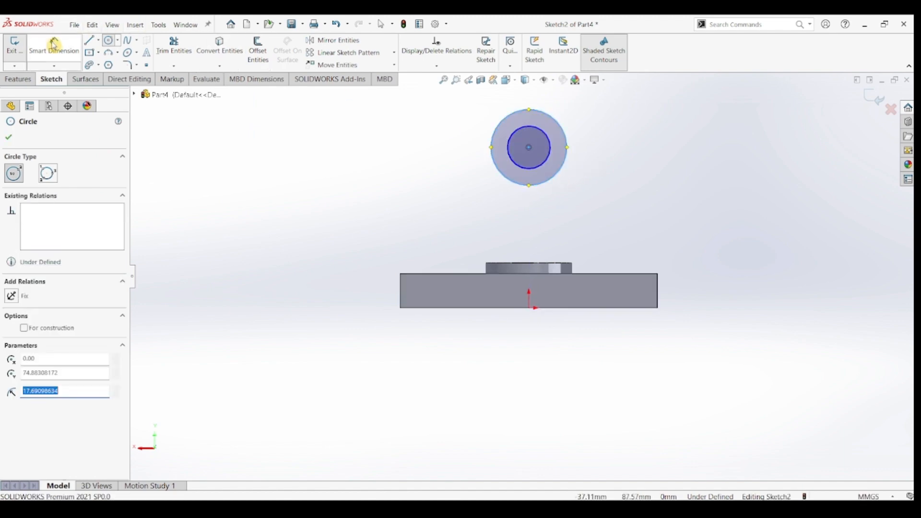
click(549, 161)
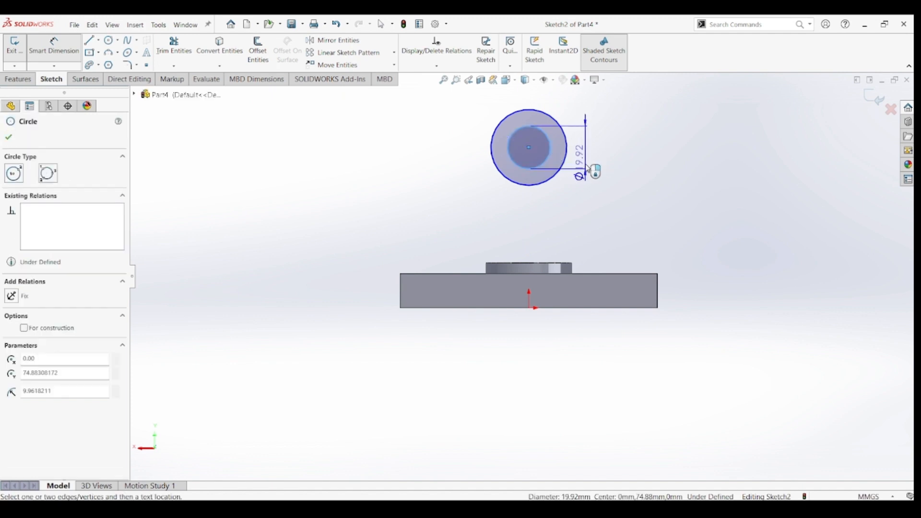
click(589, 169)
text(30)
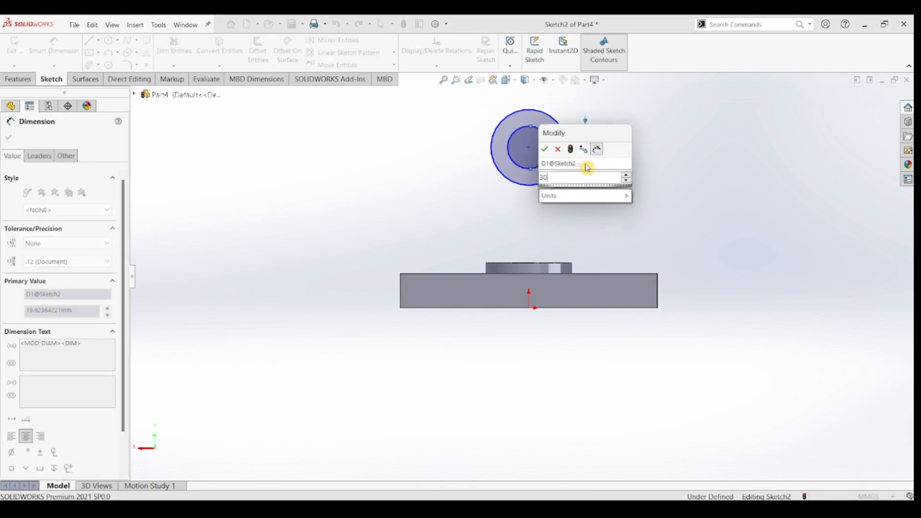
key(Return)
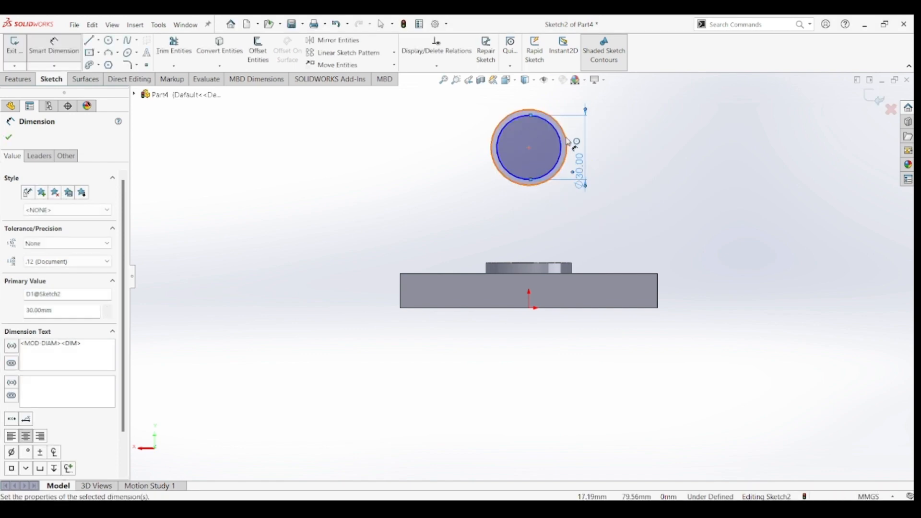
click(569, 142)
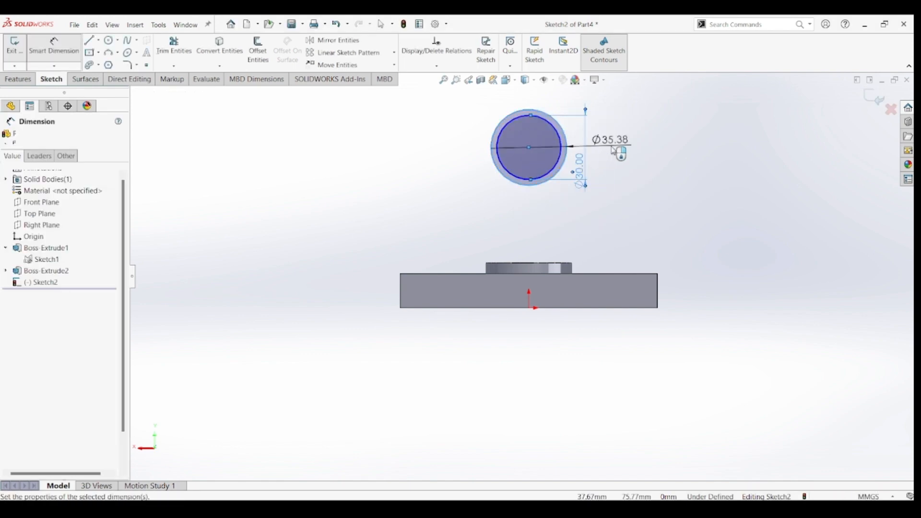
click(614, 150)
key(Return)
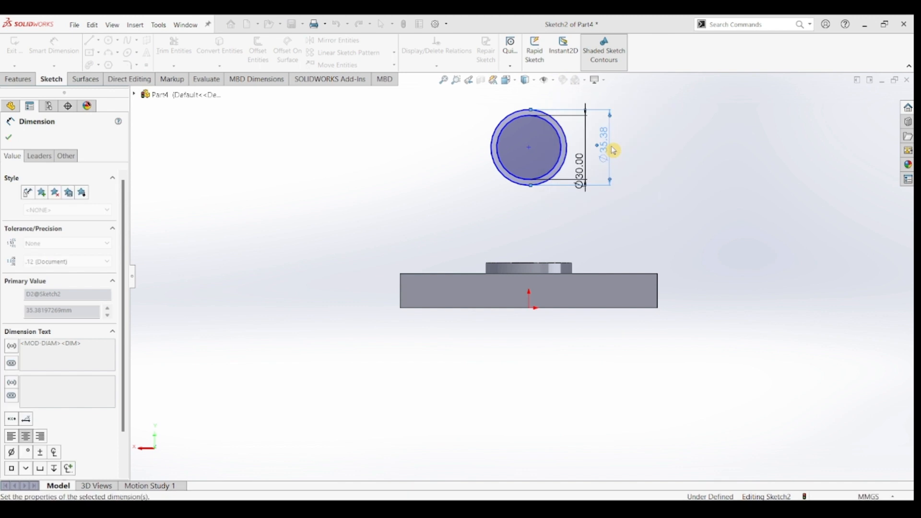
scroll(526, 183, up, 2)
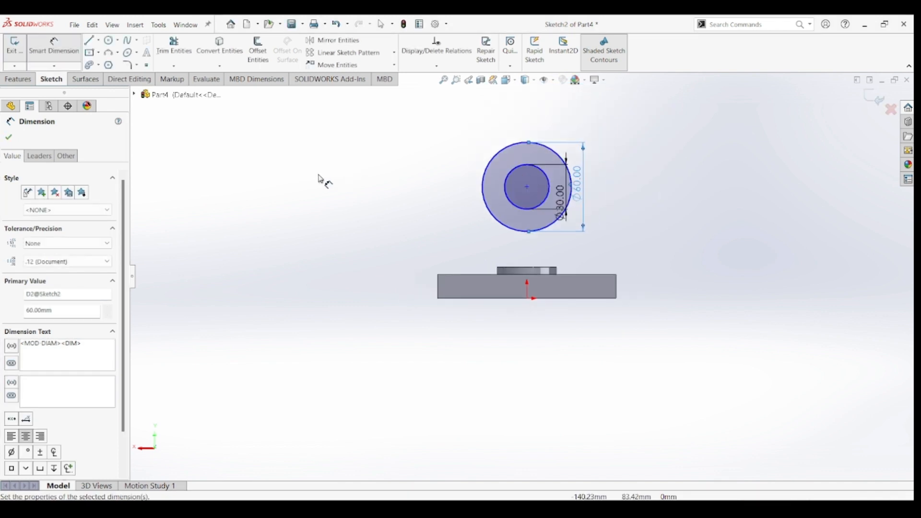
Step: Draw a slanted line about 79 mm long from the end face's upper left corner, tangent to the outer circle
click(94, 43)
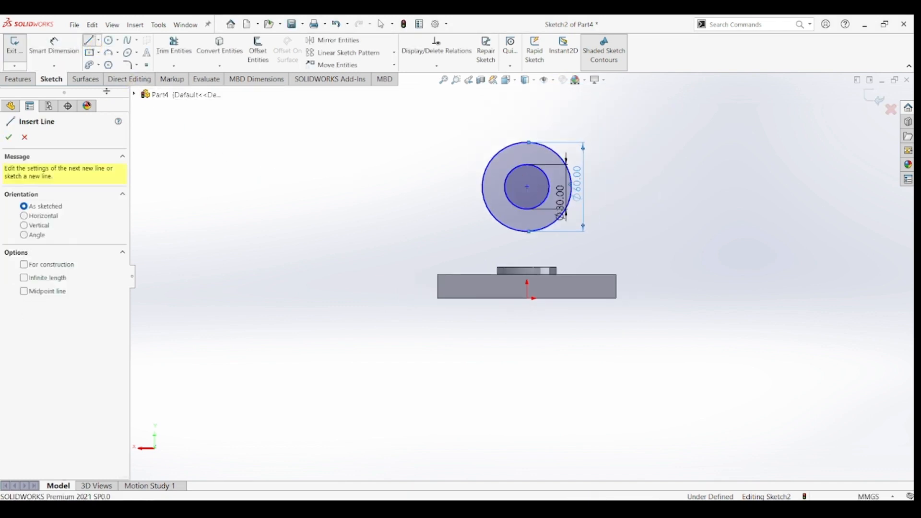
click(438, 276)
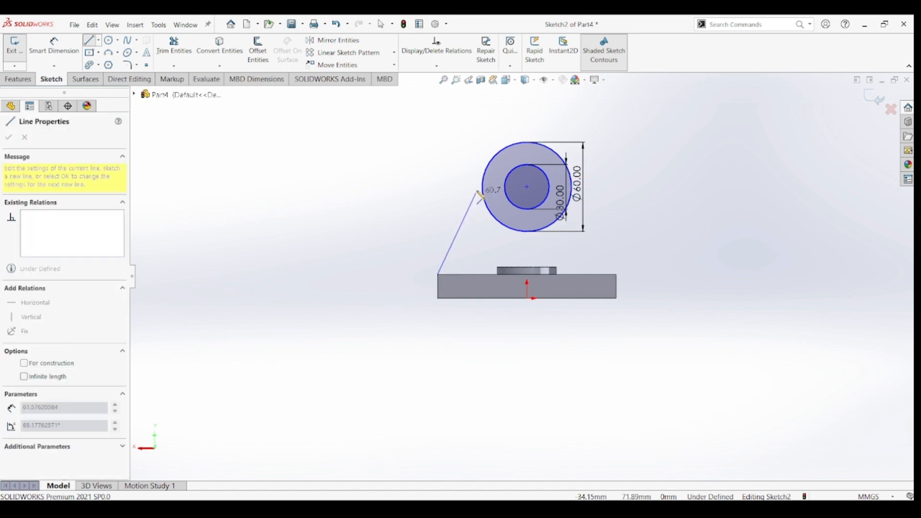
click(486, 168)
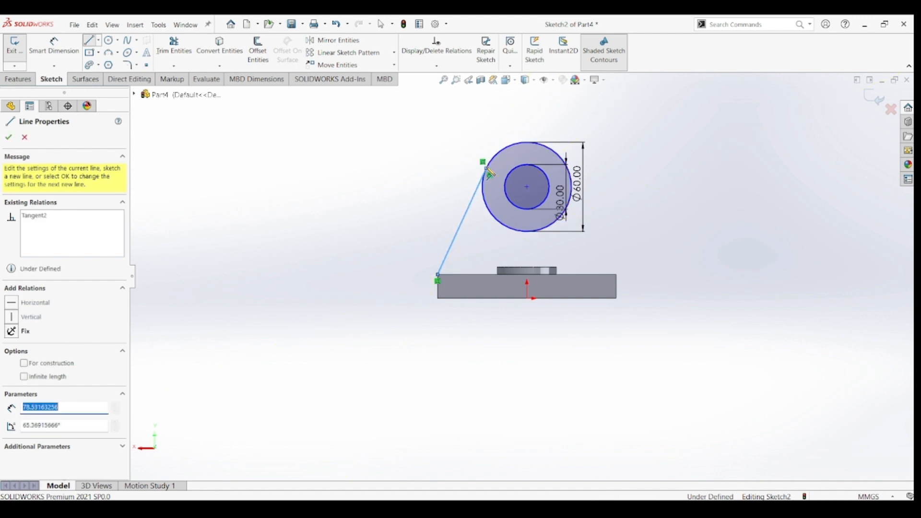
key(Escape)
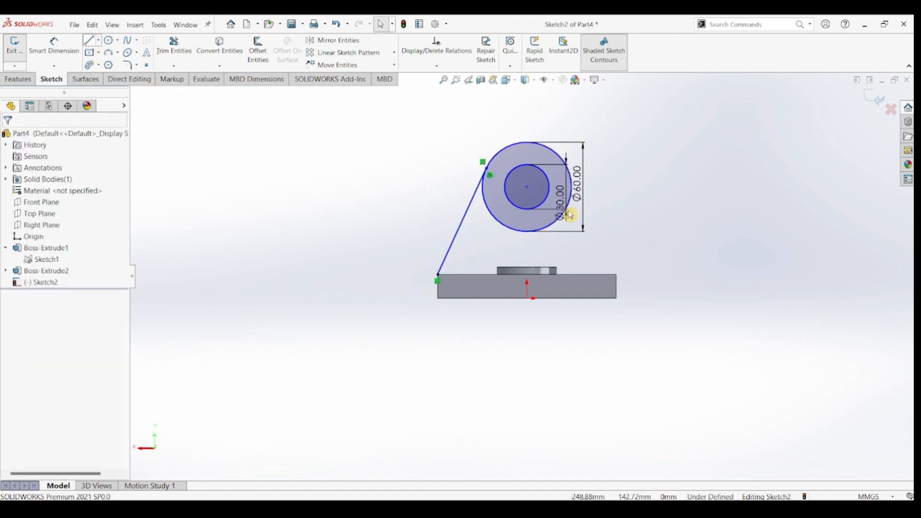
Step: Draw a slanted line from the end face's upper right corner to the right side of the outer circle
key(l)
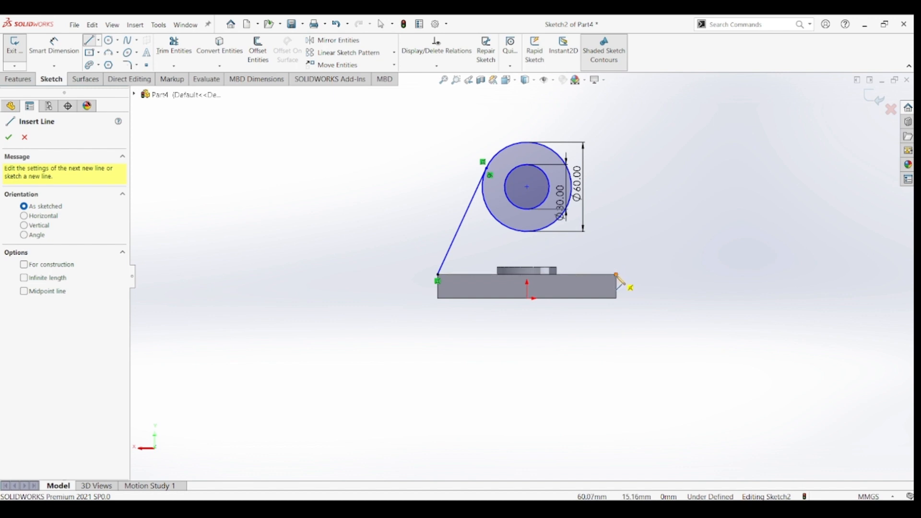
click(617, 275)
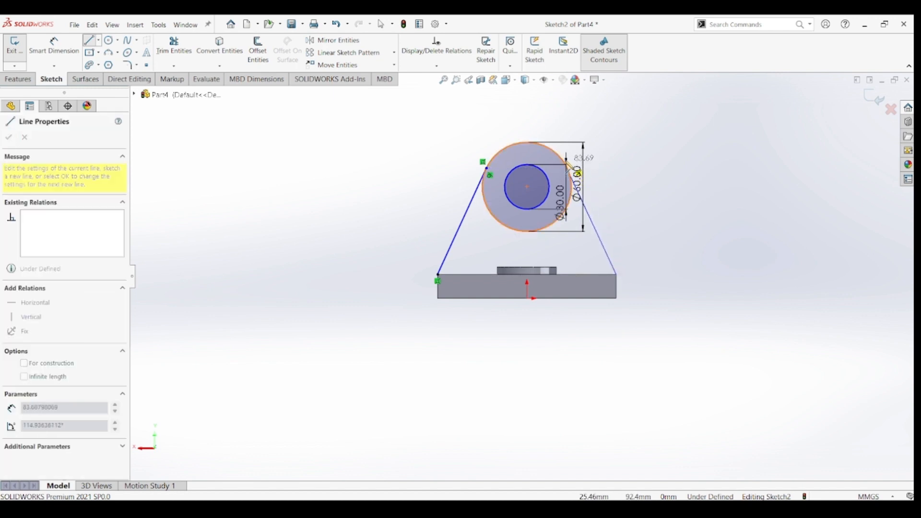
click(574, 165)
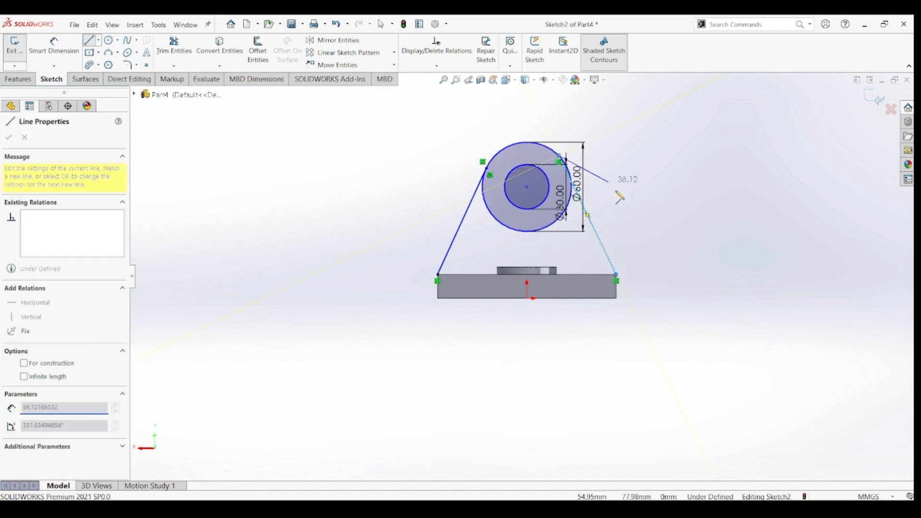
key(Escape)
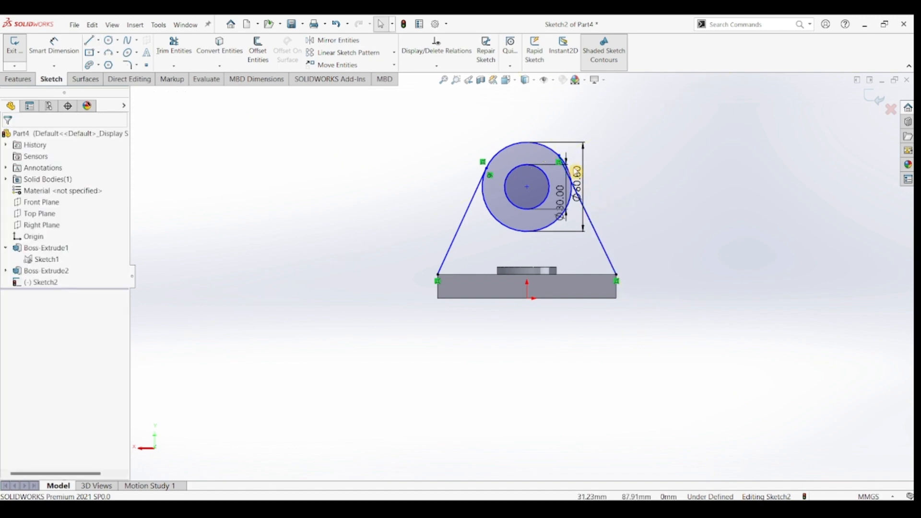
scroll(566, 192, down, 3)
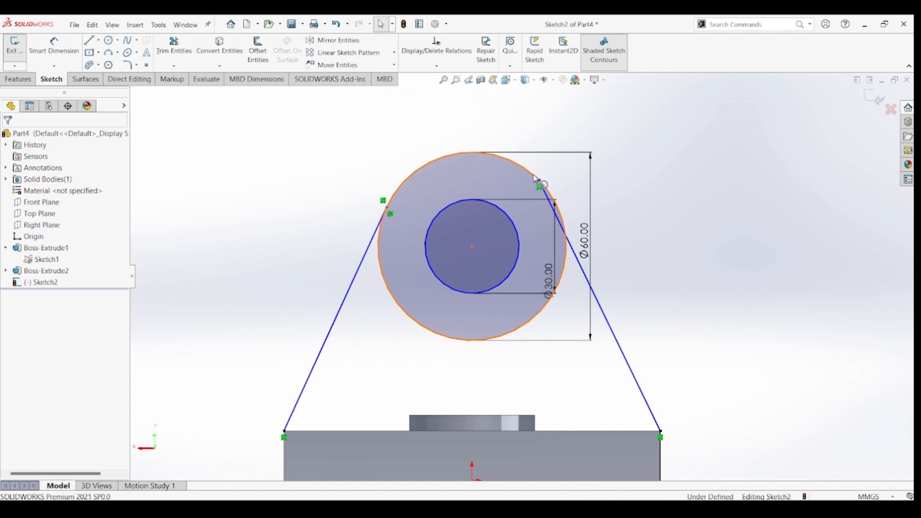
Step: Make the right slanted line tangent to the outer circle
click(534, 180)
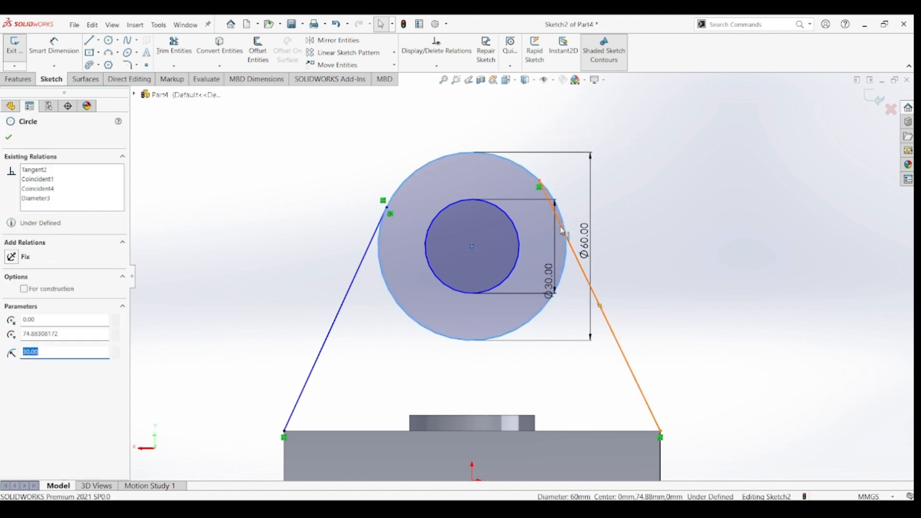
ctrl+click(562, 232)
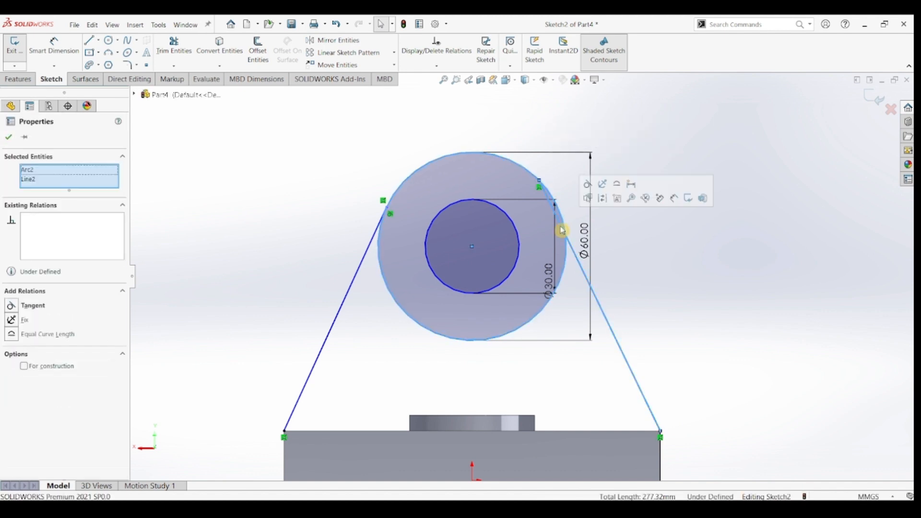
click(588, 185)
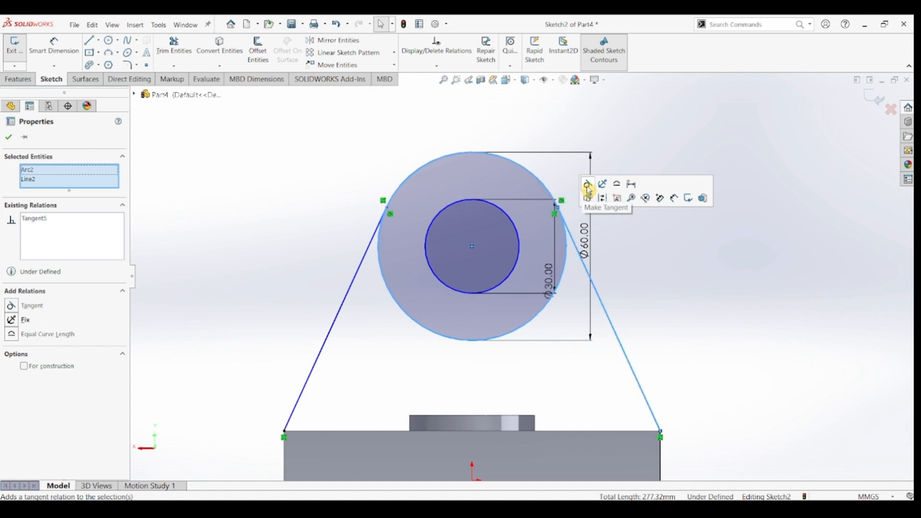
click(644, 274)
Step: Dimension the vertical distance from the circles' centre to the base plate's upper edge as 90 mm
scroll(596, 303, up, 3)
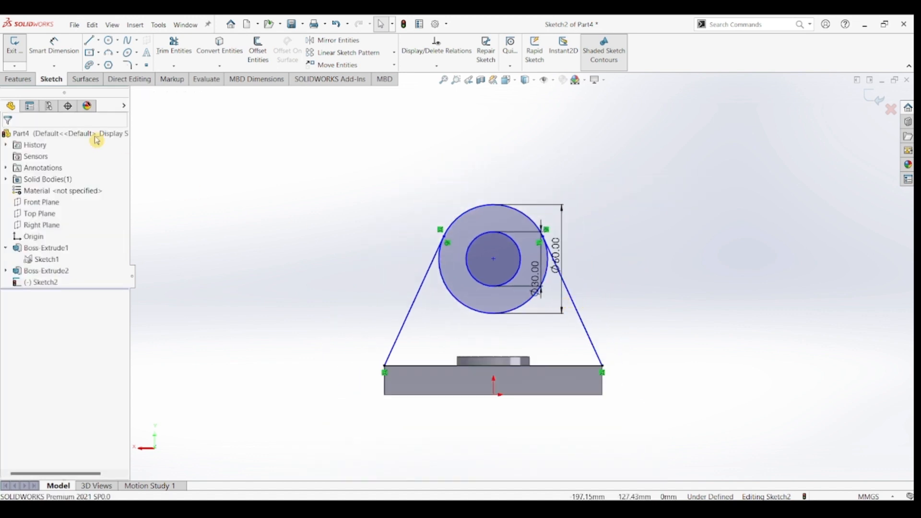
click(55, 56)
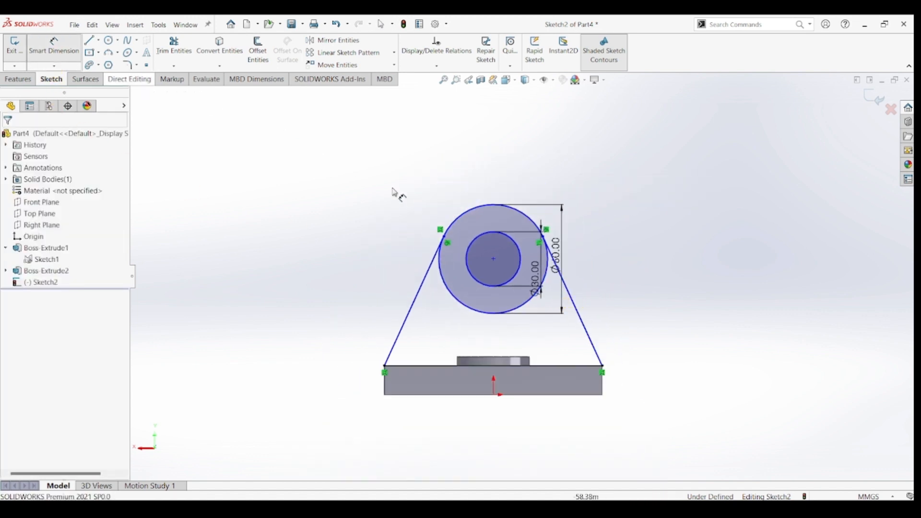
click(493, 259)
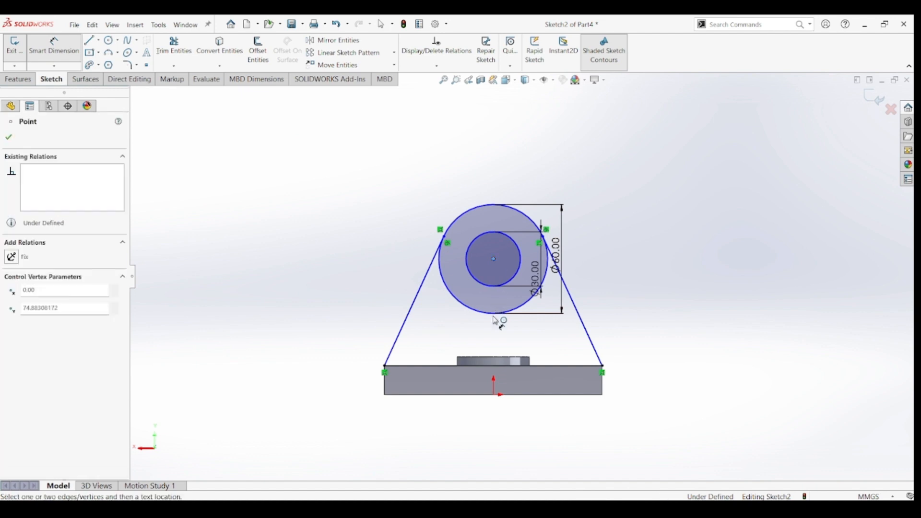
click(490, 370)
click(661, 319)
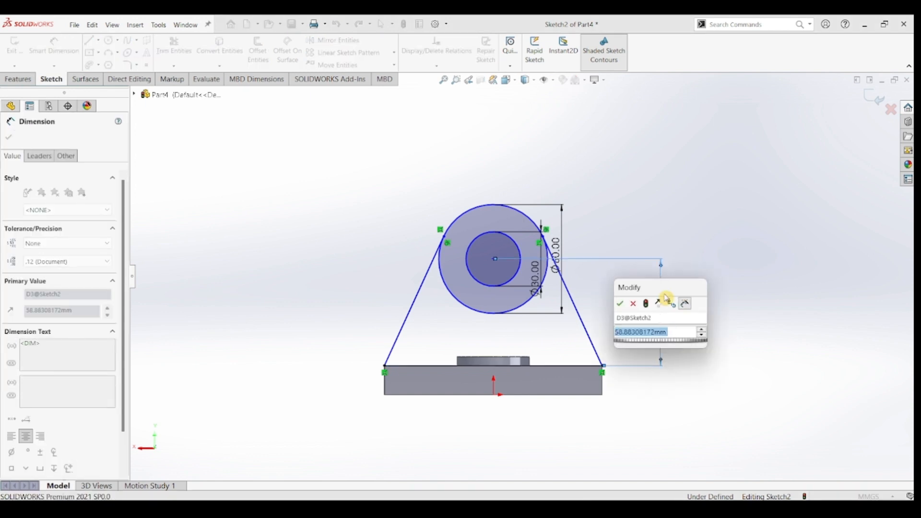
text(90)
key(Return)
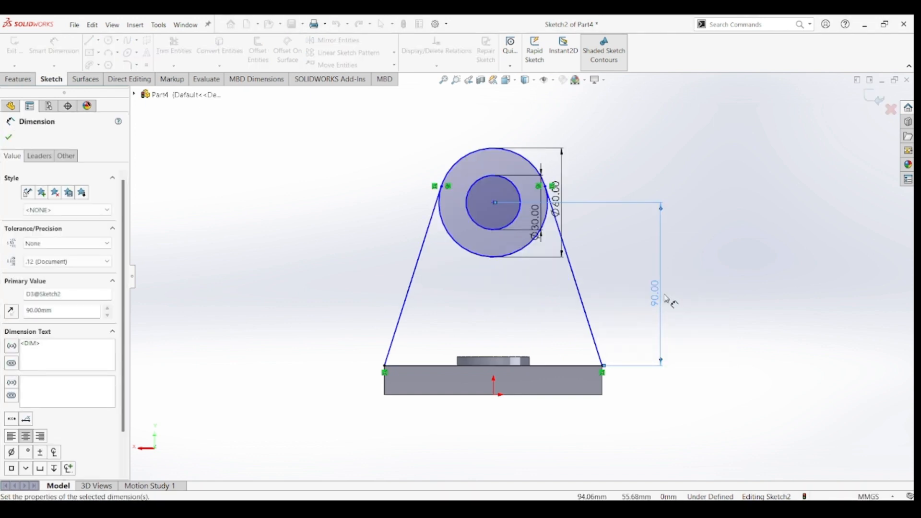
key(Escape)
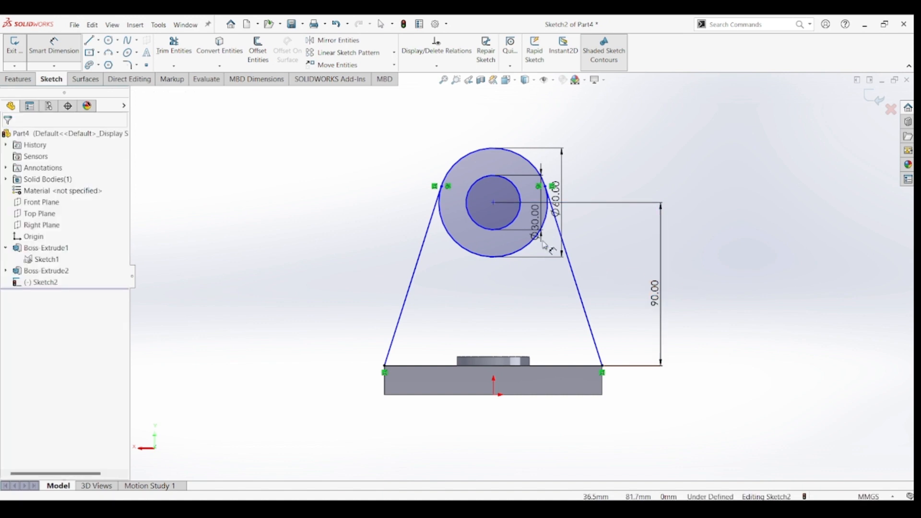
Step: Align the circles' centre vertically with the origin using a Vertical relation
click(494, 204)
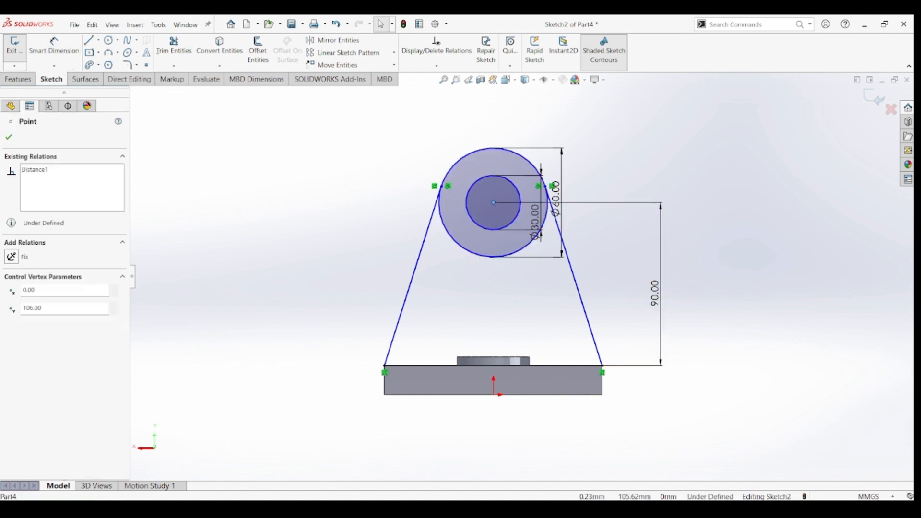
ctrl+click(496, 397)
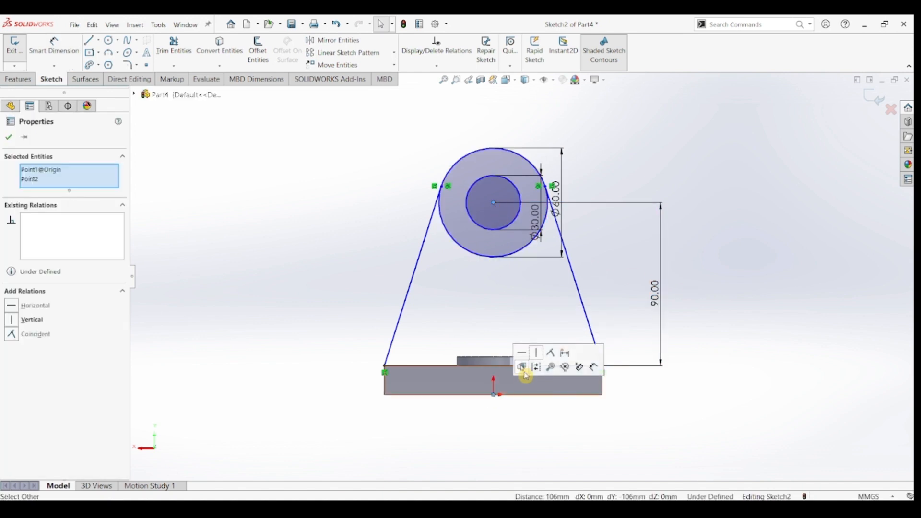
click(537, 355)
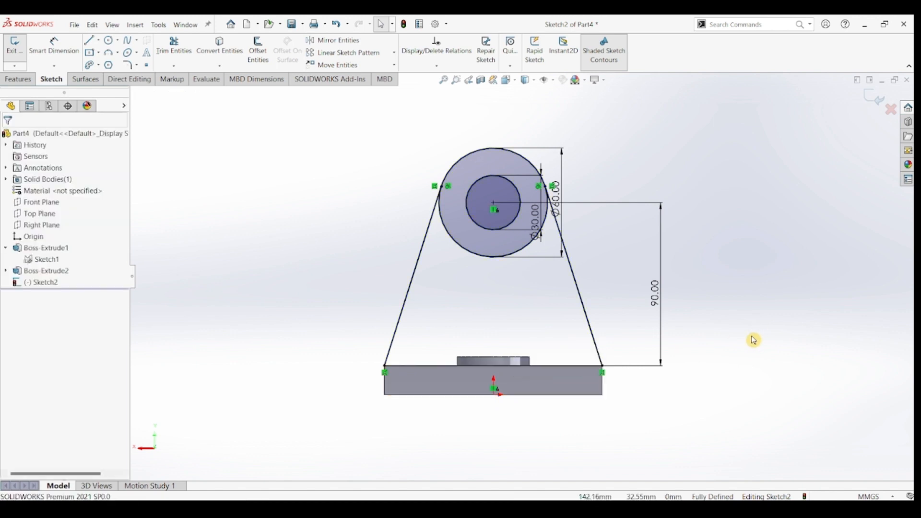
Step: Extrude the sketch region between the slanted lines 16 mm, reversed towards the base plate, to form the upright plate
click(18, 80)
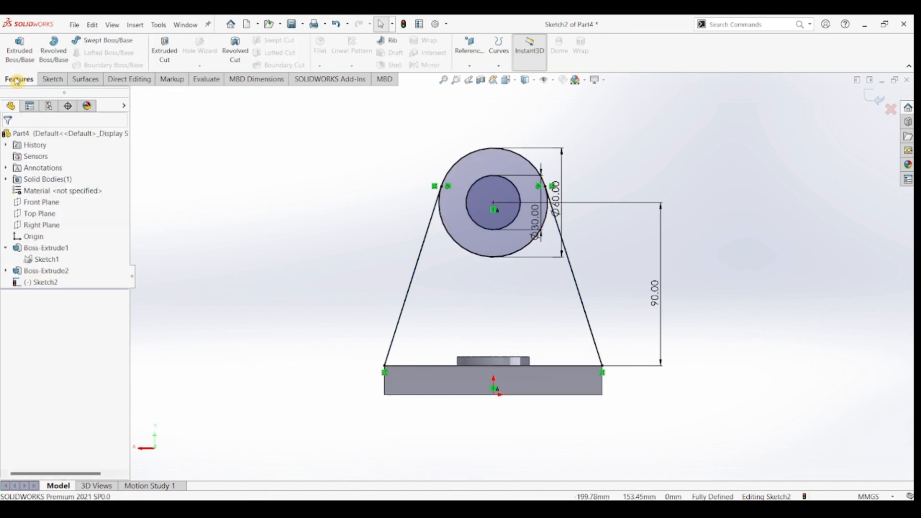
click(22, 61)
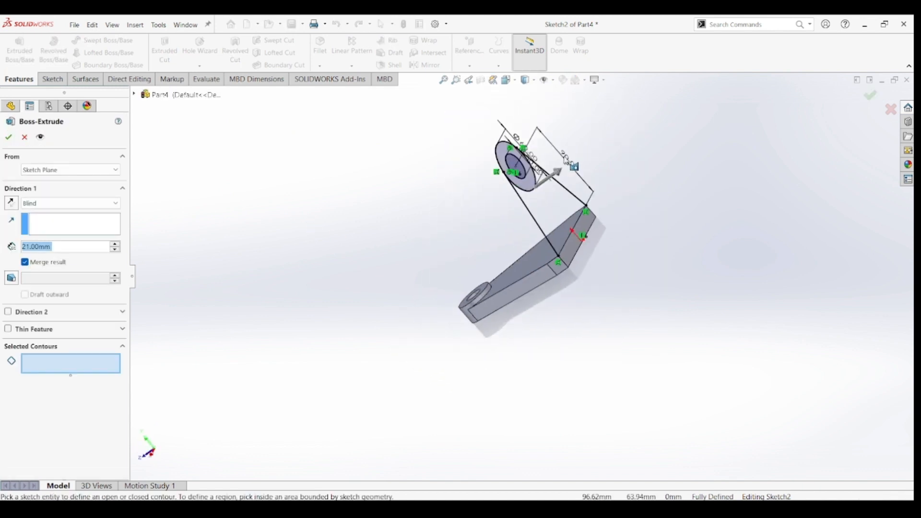
middle_drag(572, 152, 574, 155)
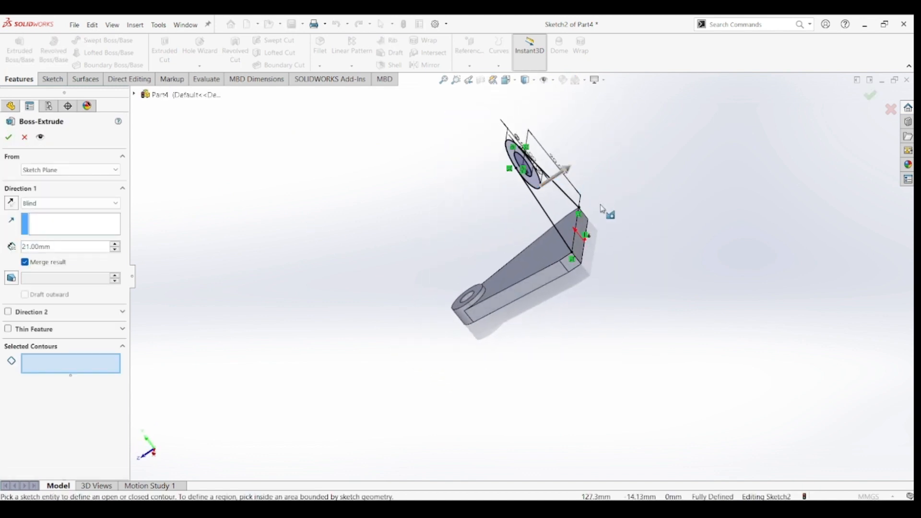
click(555, 204)
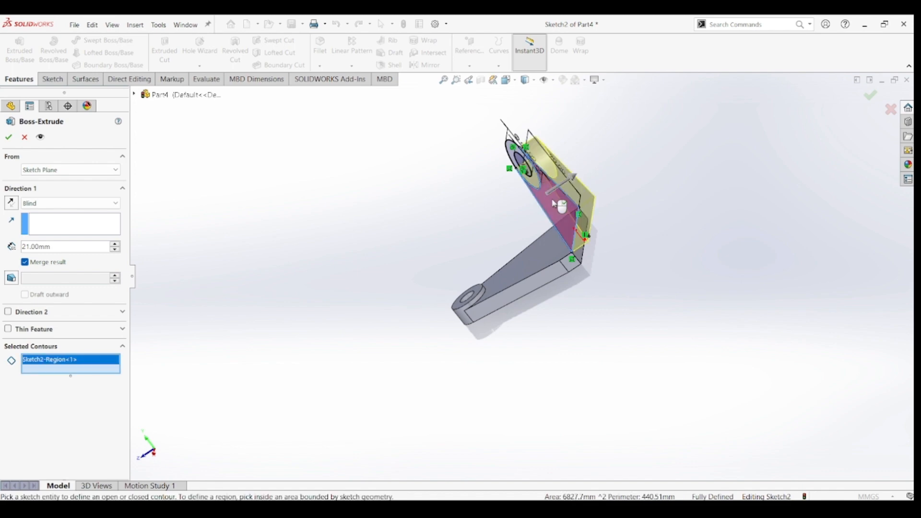
click(16, 206)
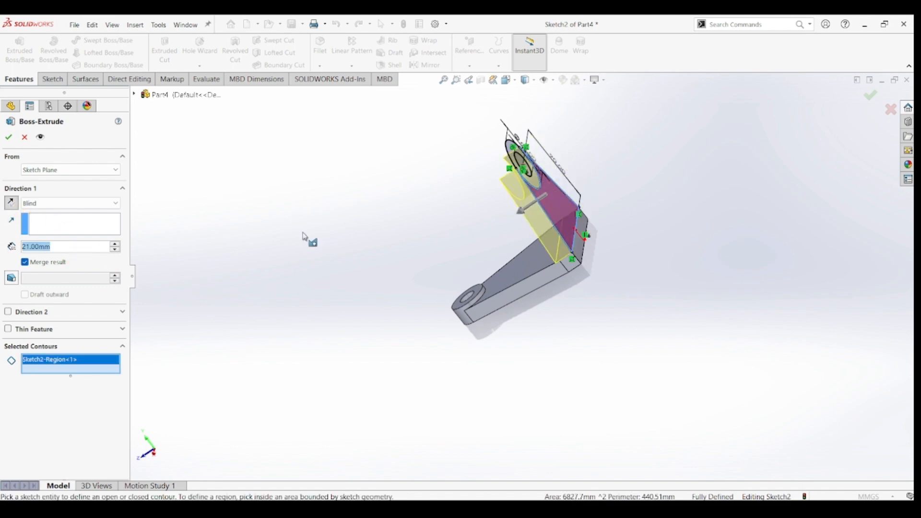
scroll(392, 207, down, 5)
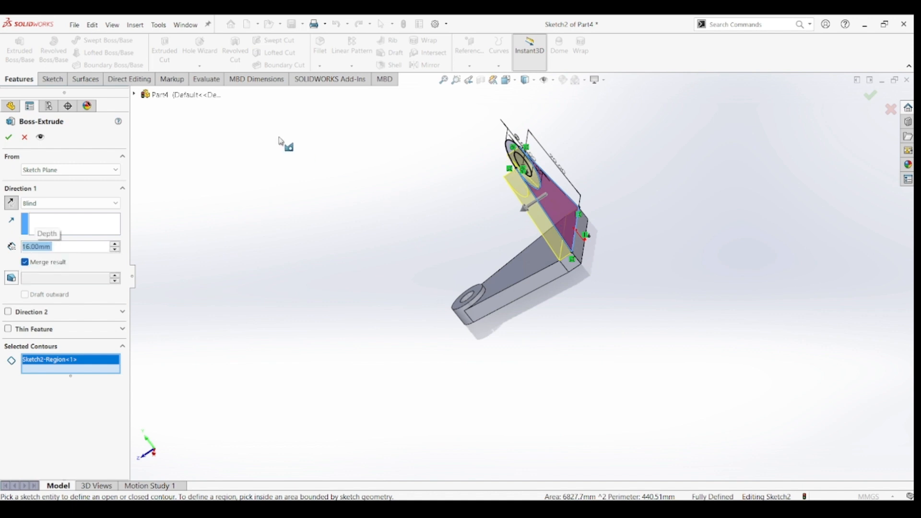
click(9, 140)
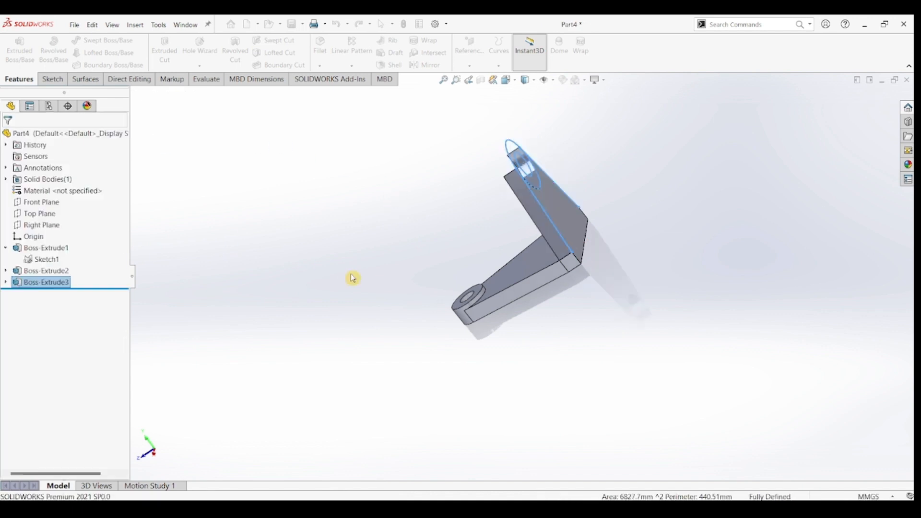
click(6, 283)
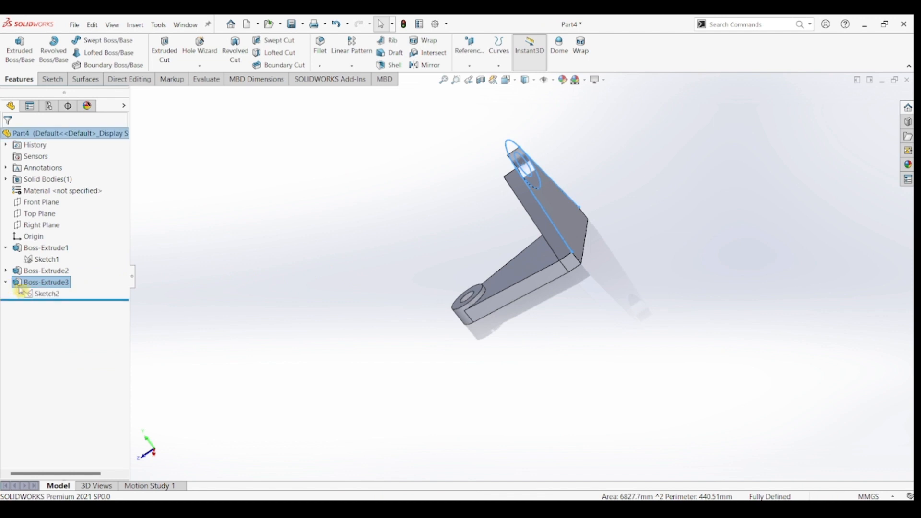
click(42, 294)
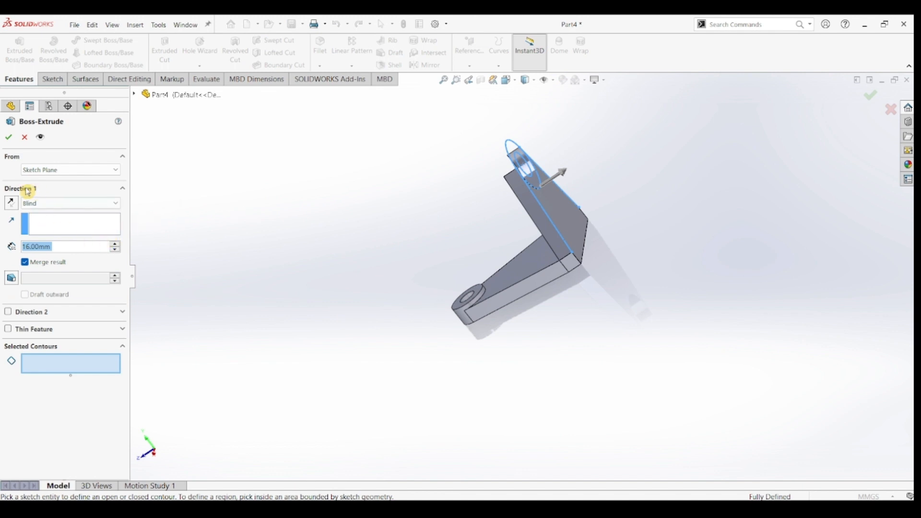
click(11, 203)
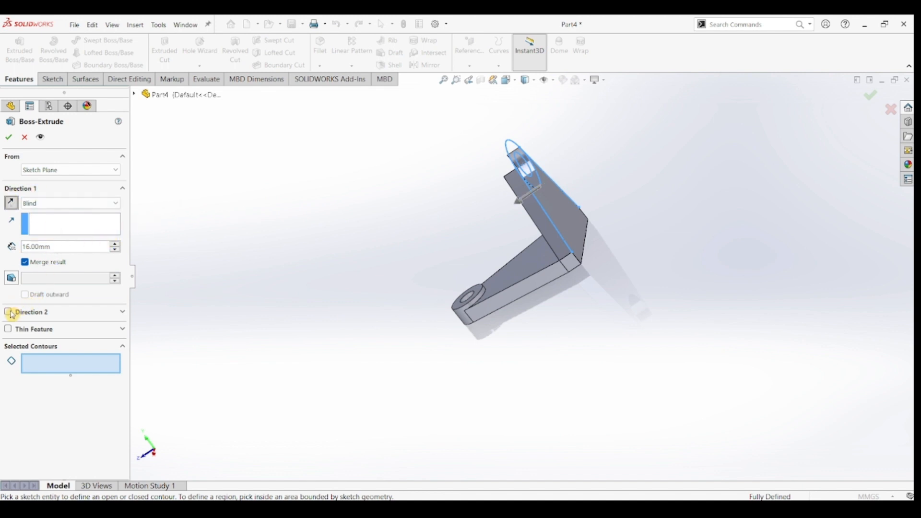
click(9, 312)
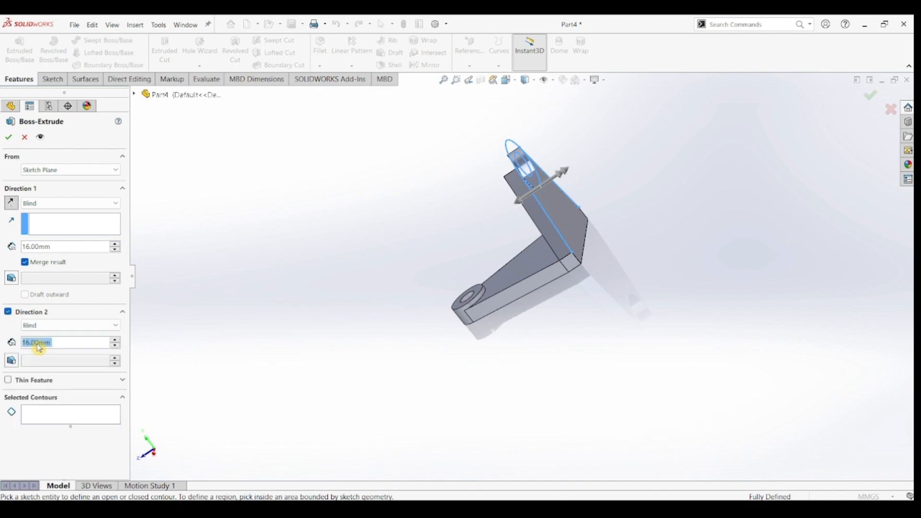
text(9)
key(Return)
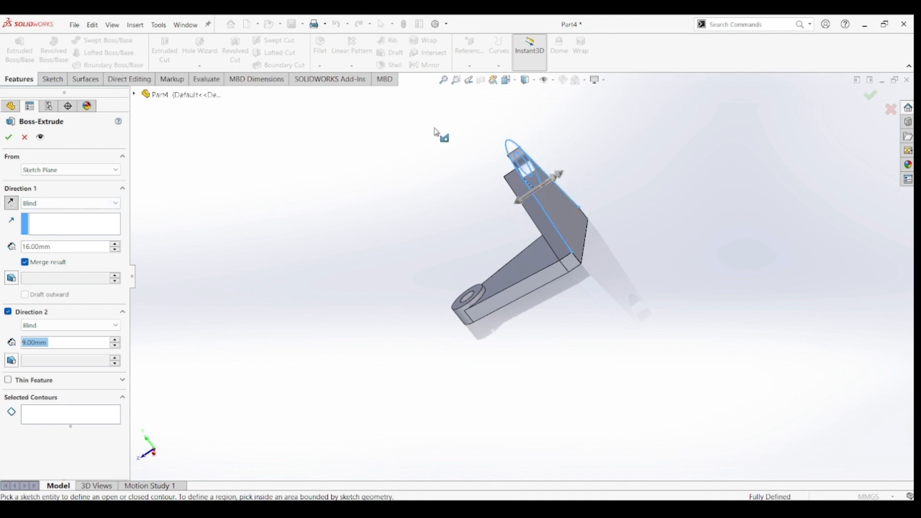
click(7, 138)
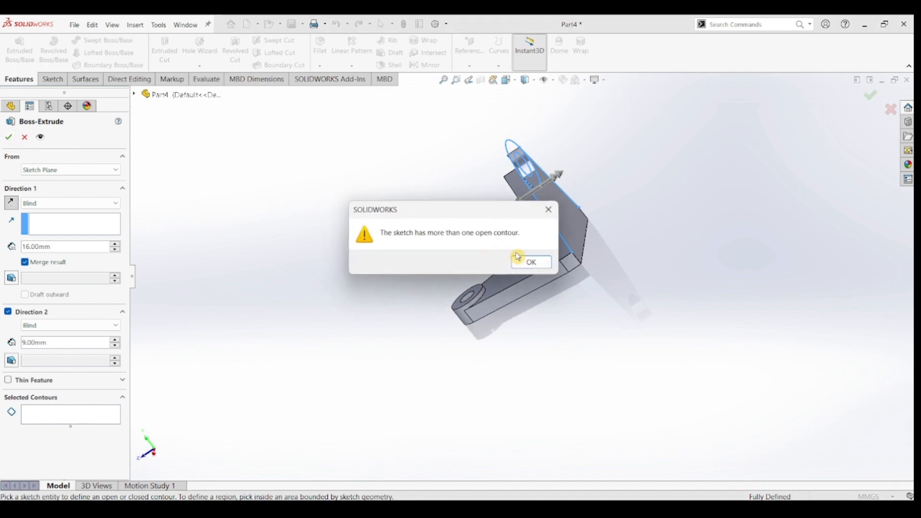
click(530, 261)
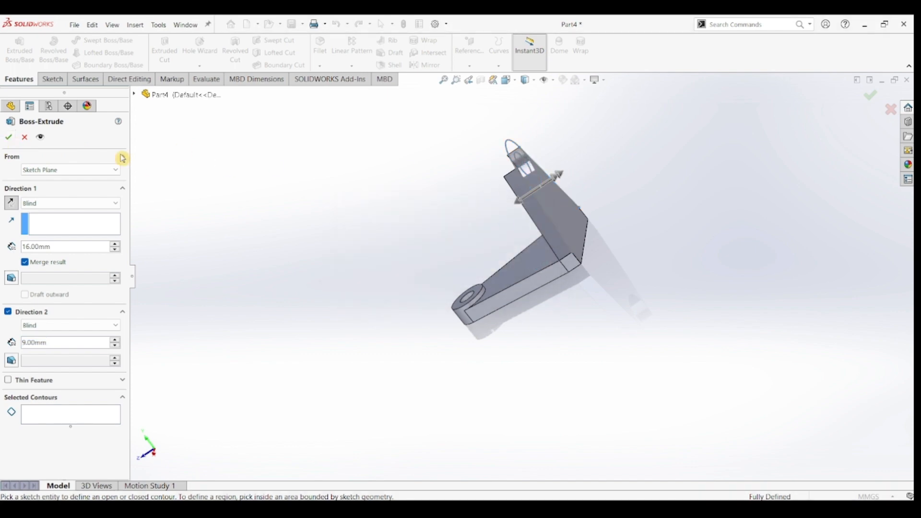
click(24, 139)
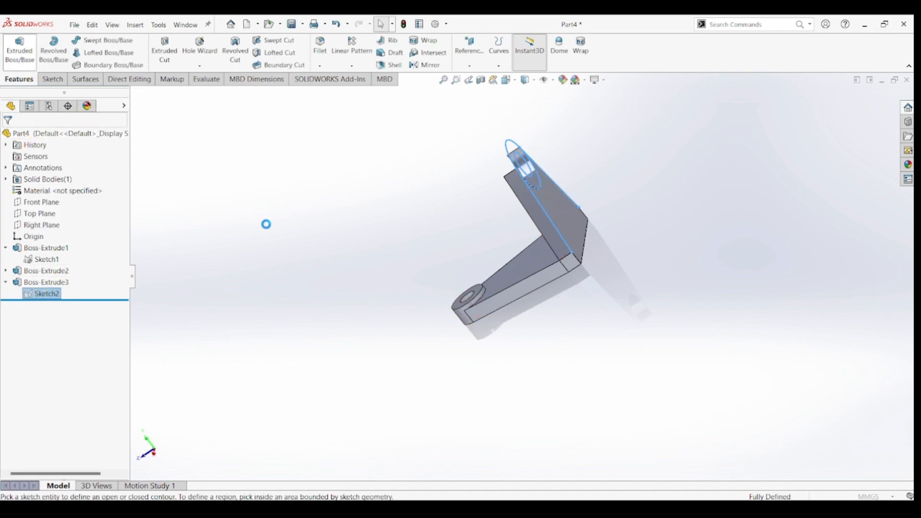
Step: Extrude the ring between the two circles of Sketch2 16 mm towards the base plate side and 9 mm in the opposite direction
click(517, 150)
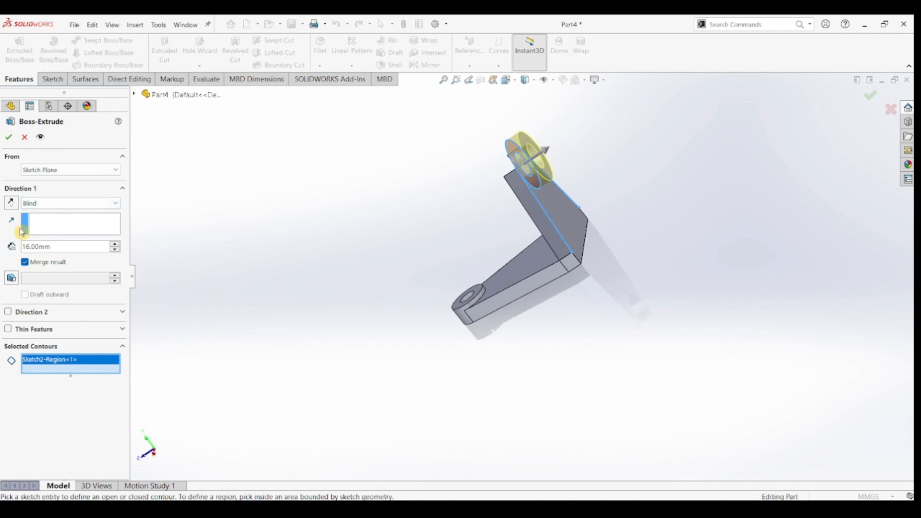
click(12, 206)
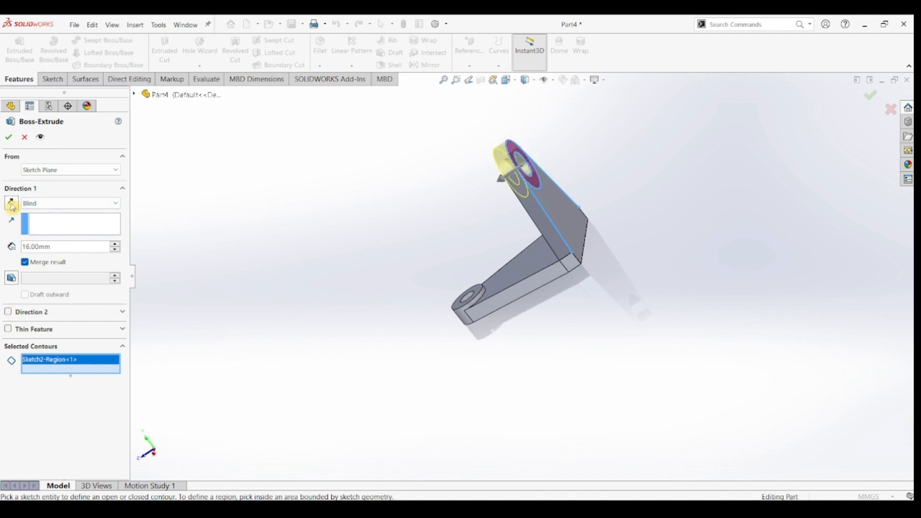
click(9, 314)
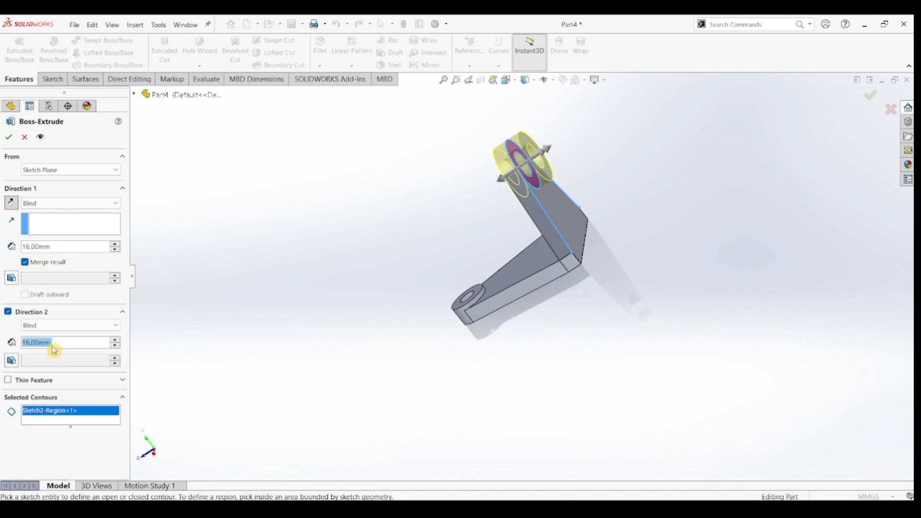
text(9)
key(Return)
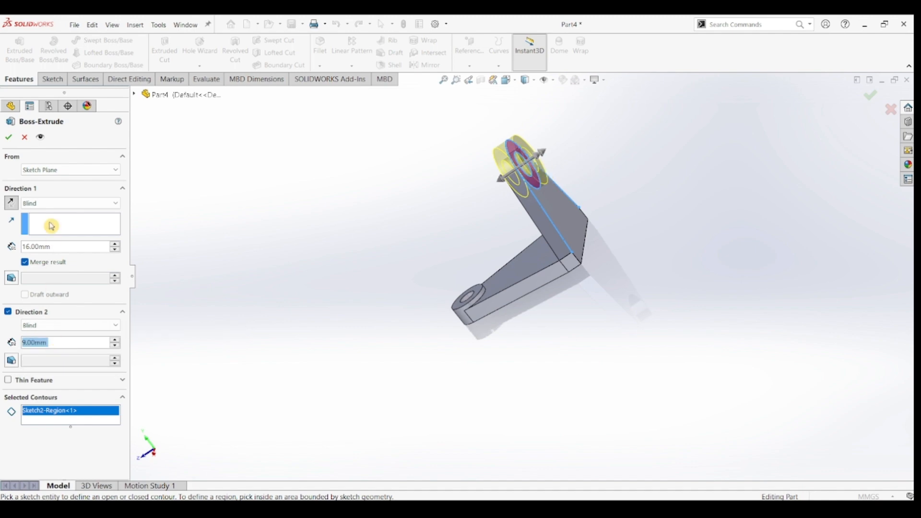
click(11, 137)
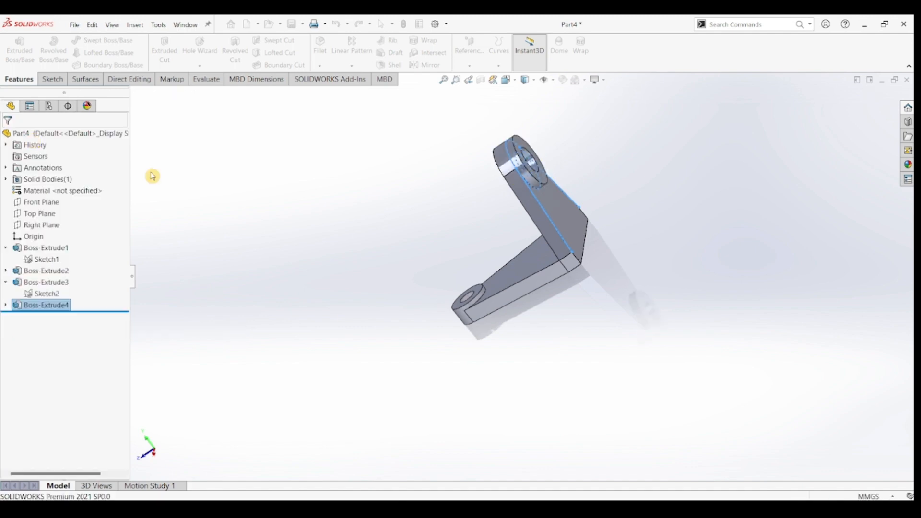
click(354, 255)
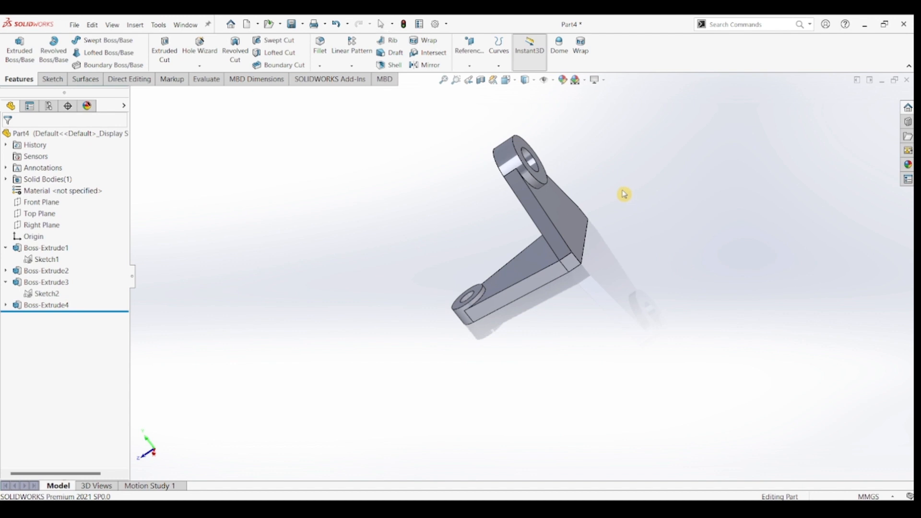
Step: Start a sketch on the Right Plane and draw two concentric circles, about 26 mm and 39 mm in diameter, above the base plate
middle_drag(624, 194, 641, 178)
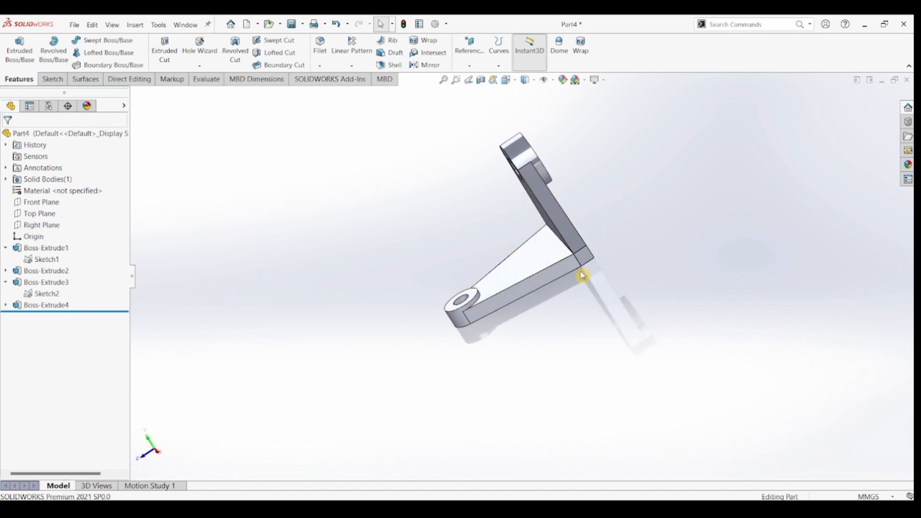
click(42, 225)
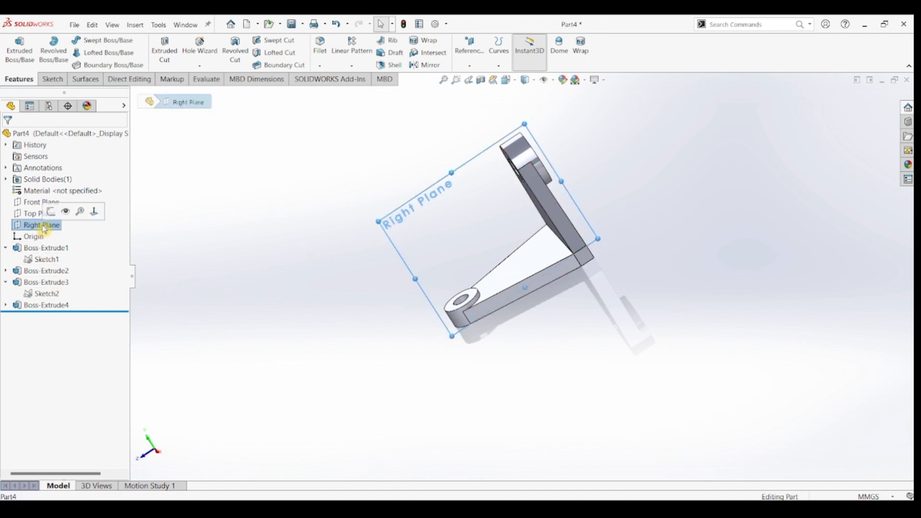
click(52, 79)
click(15, 45)
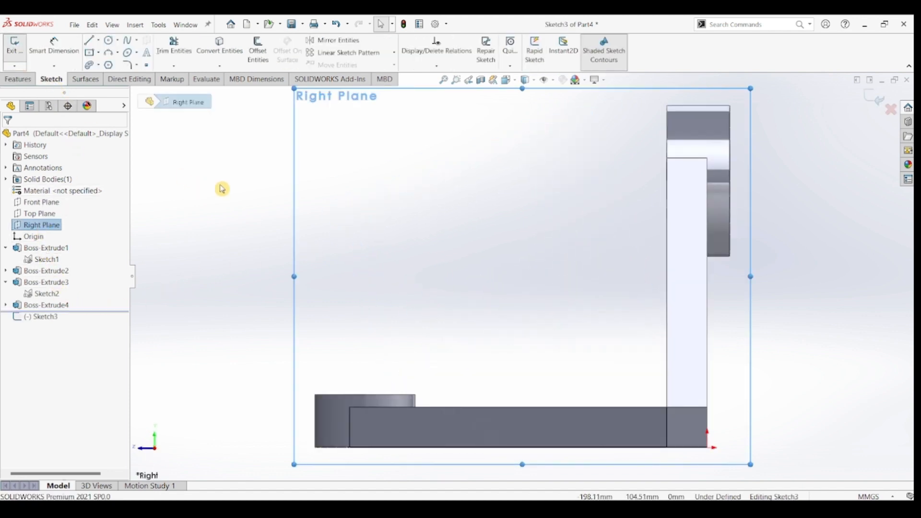
click(109, 42)
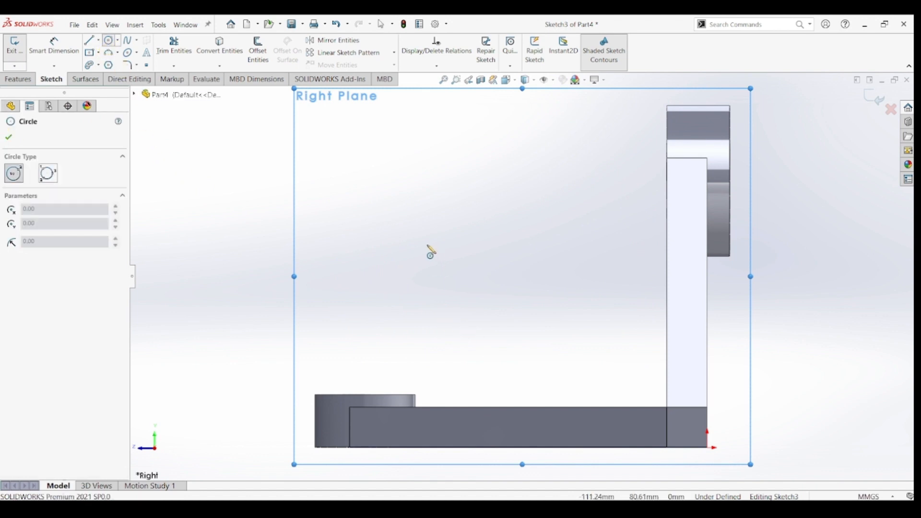
click(427, 245)
click(453, 277)
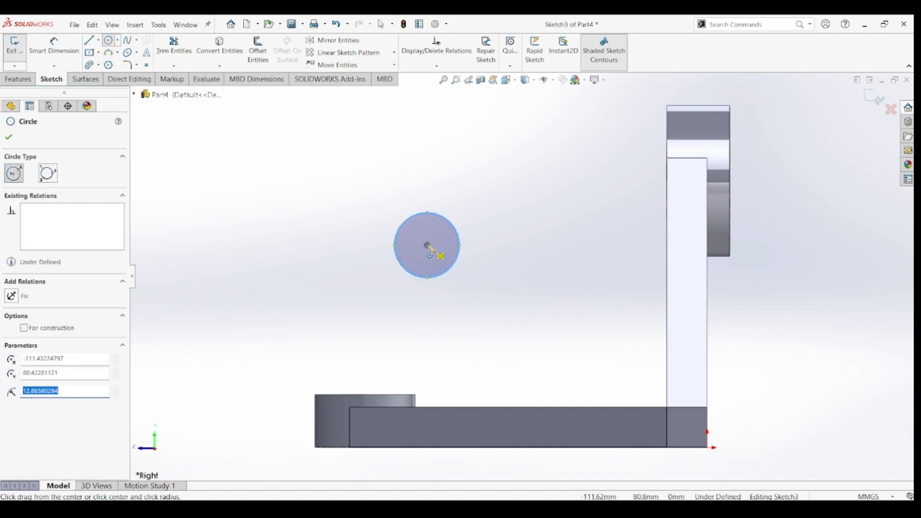
click(427, 245)
click(461, 277)
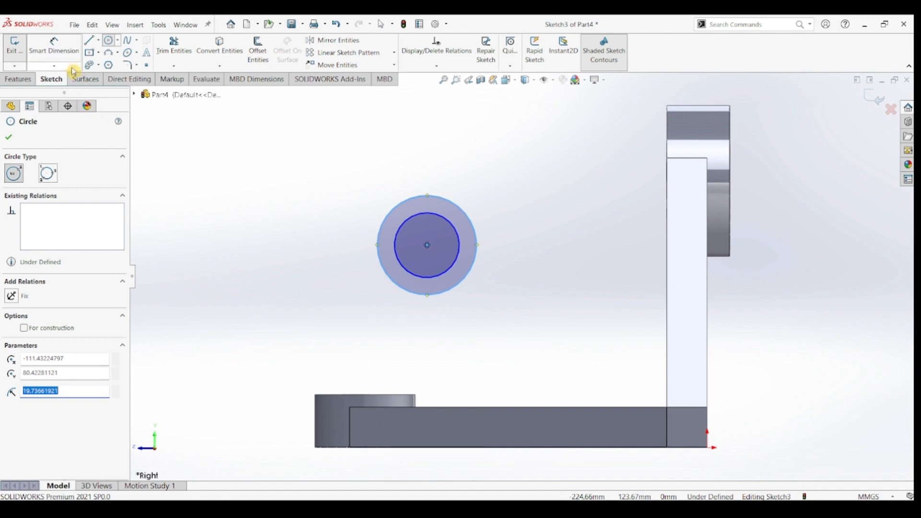
Step: Dimension the inner circle's diameter as 16 mm and the outer circle's diameter as 40 mm
click(54, 45)
click(444, 217)
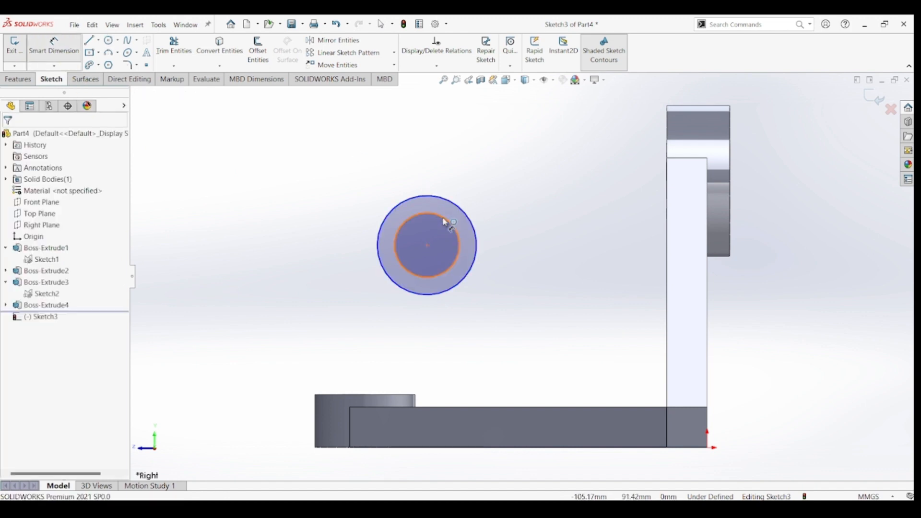
click(498, 189)
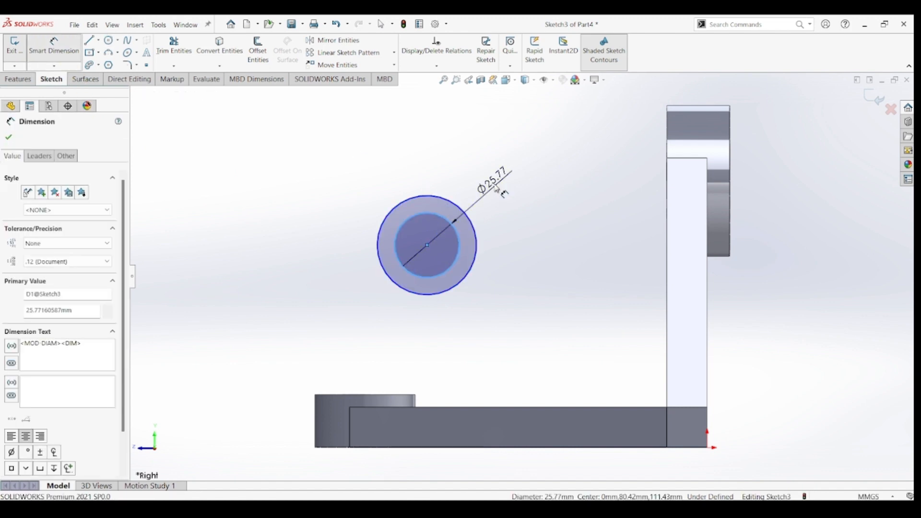
text(16)
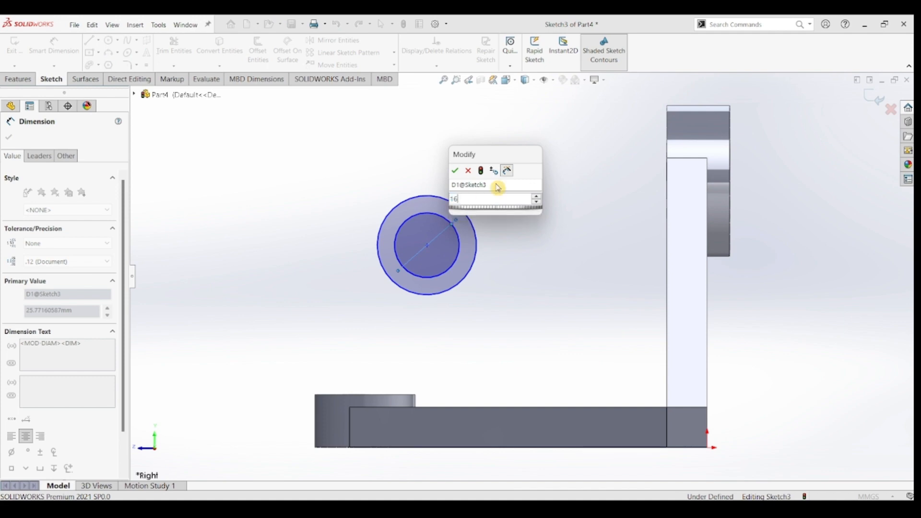
key(Return)
click(446, 201)
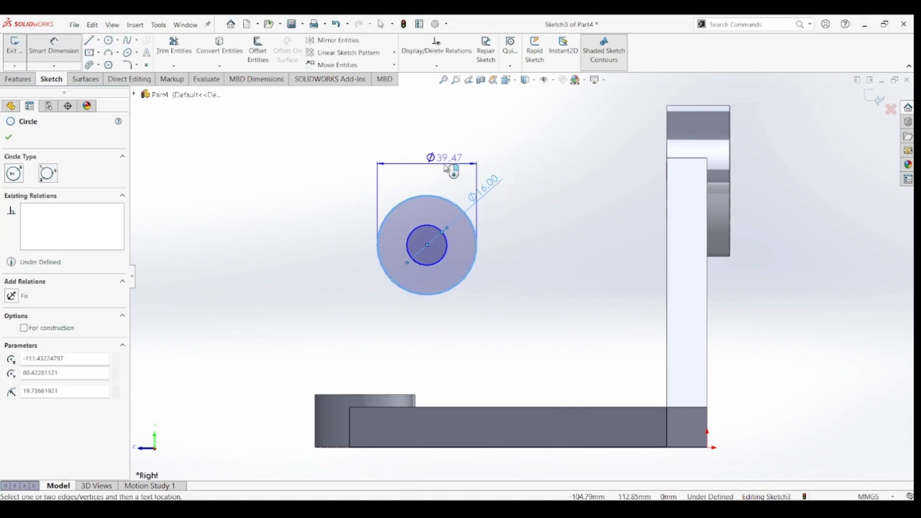
click(445, 164)
text(40)
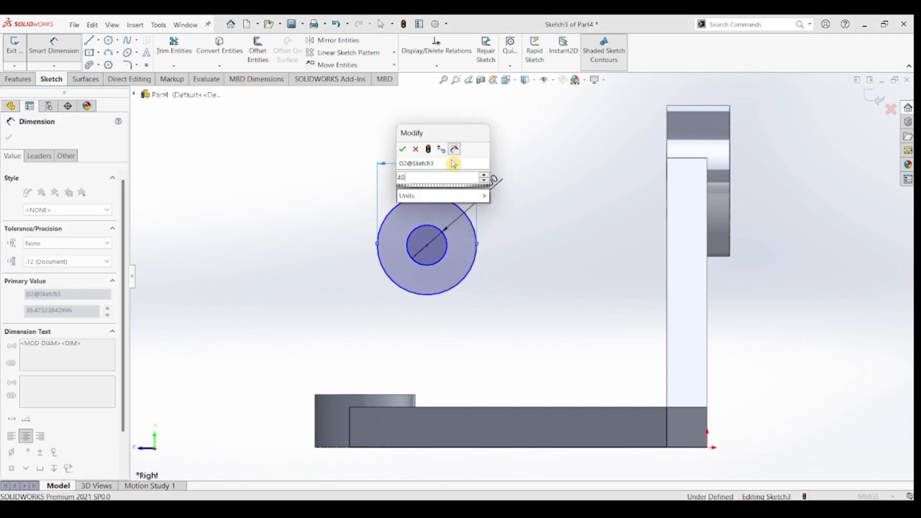
key(Return)
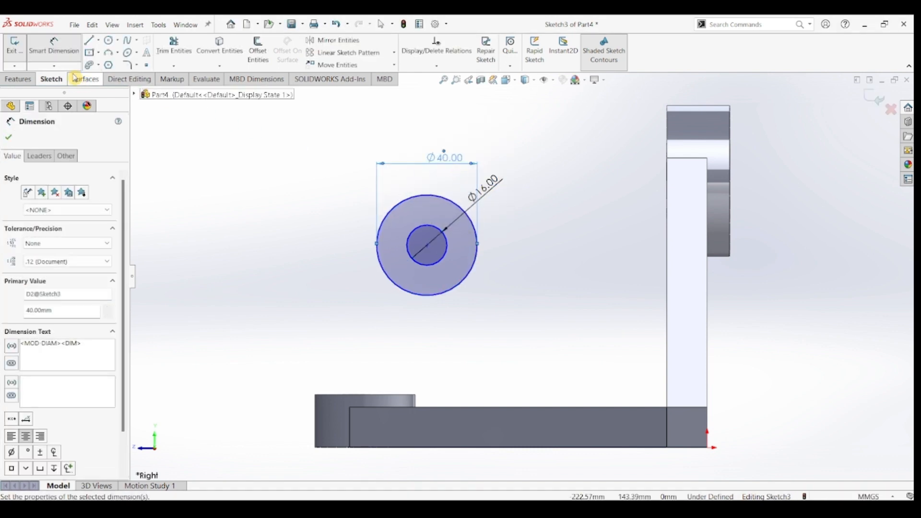
Step: Dimension the horizontal distance from the circles' centre to the upright plate's inner edge as 50 mm
click(428, 246)
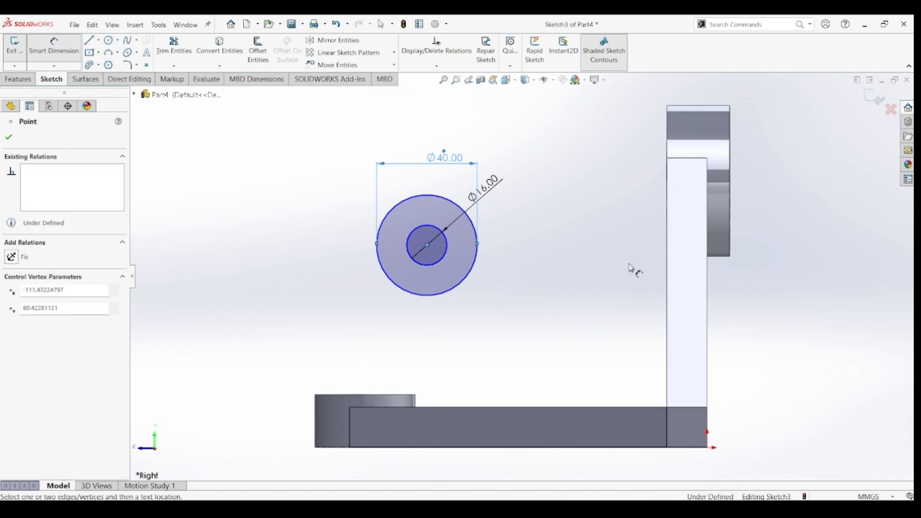
click(668, 254)
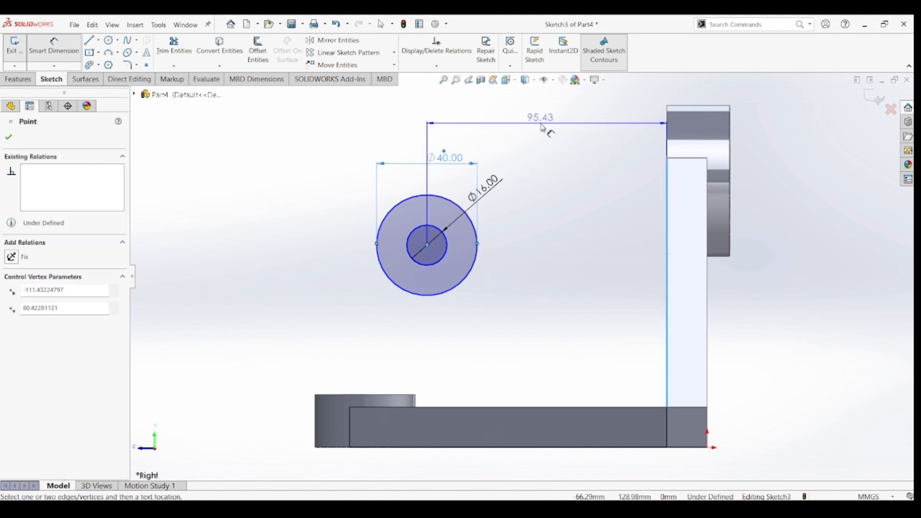
click(547, 124)
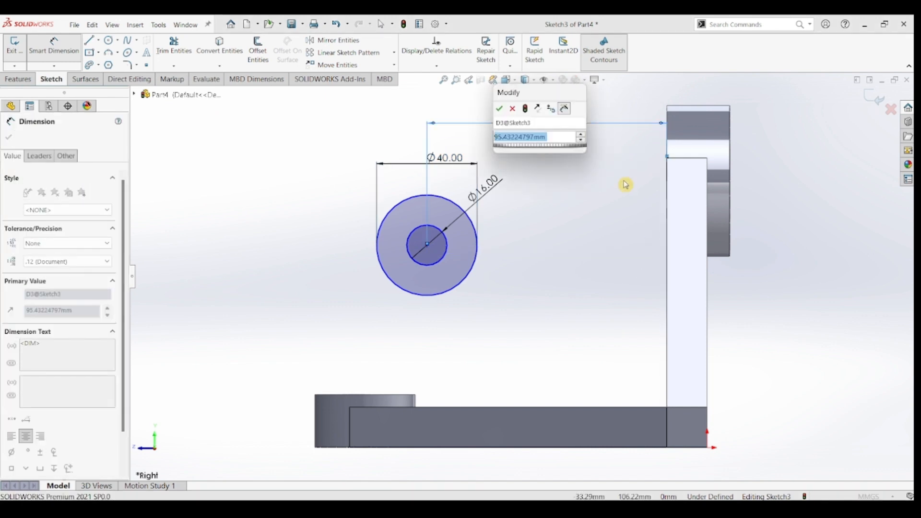
text(60)
key(Return)
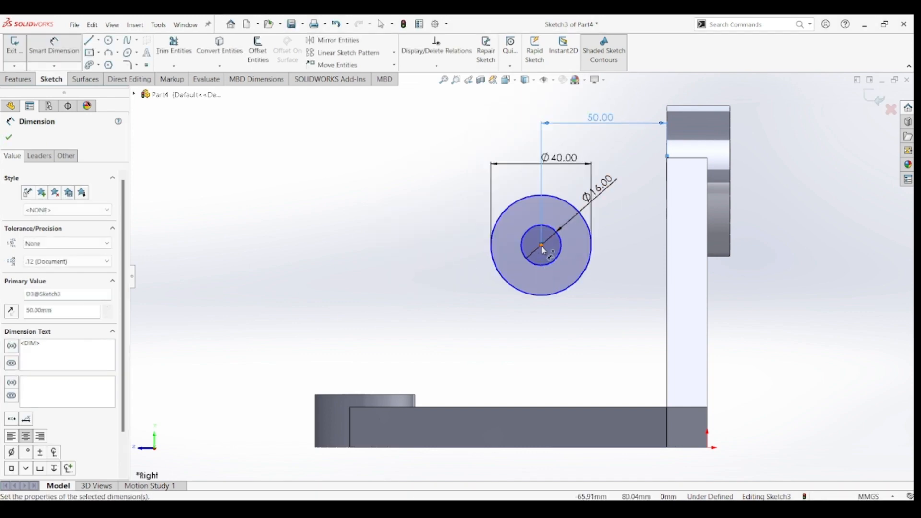
Step: Dimension the vertical distance from the circles' centre to the base plate's upper edge as 45 mm
click(542, 247)
click(543, 409)
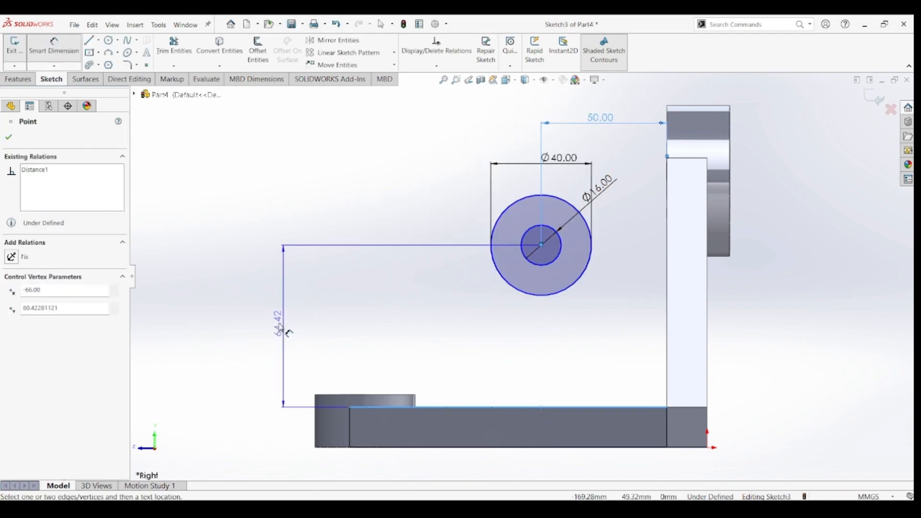
click(283, 328)
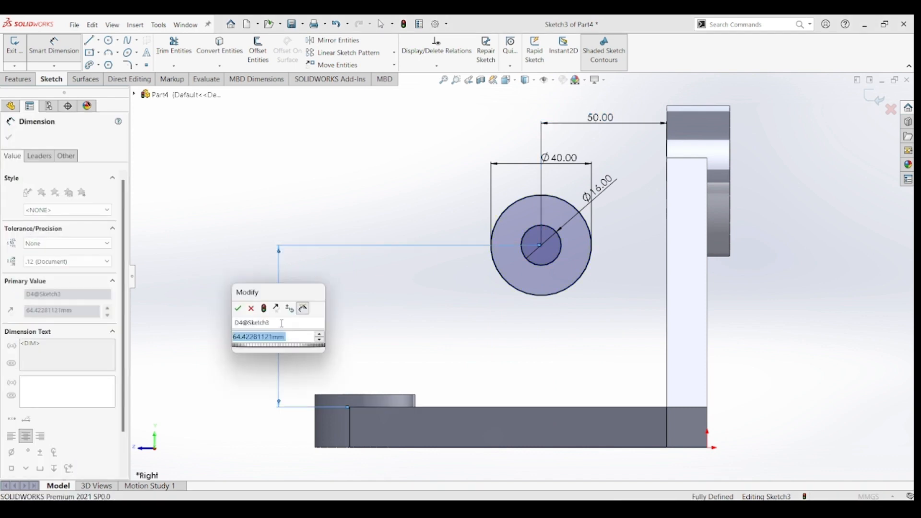
key(Return)
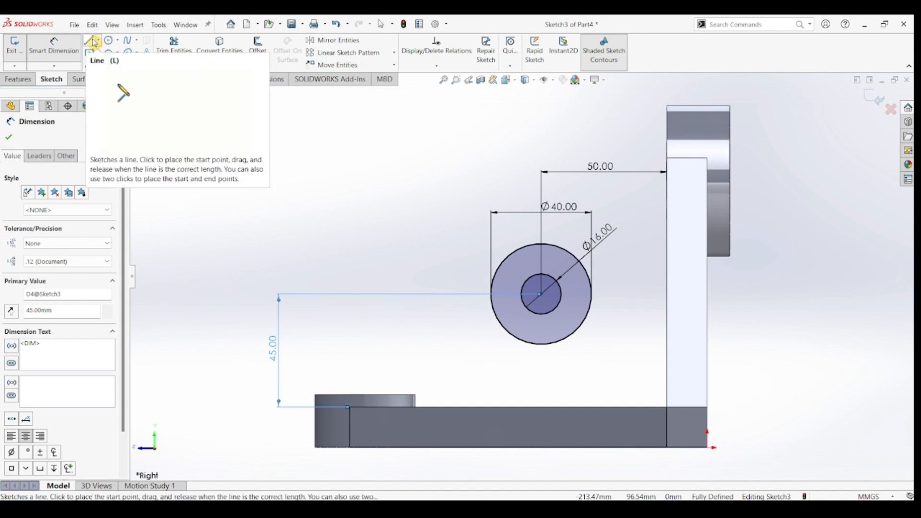
Step: Draw a tangent line from the top of the outer circle to the upright plate's inner edge and make it horizontal
click(94, 42)
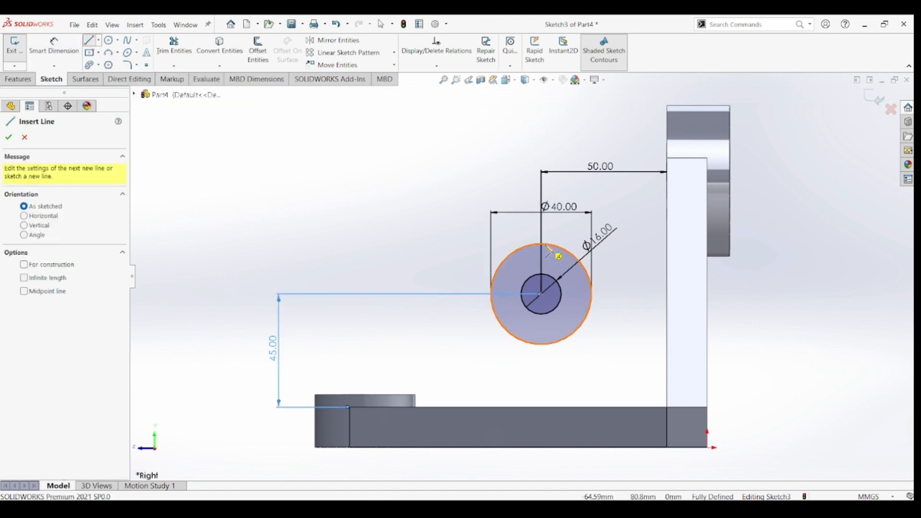
click(546, 245)
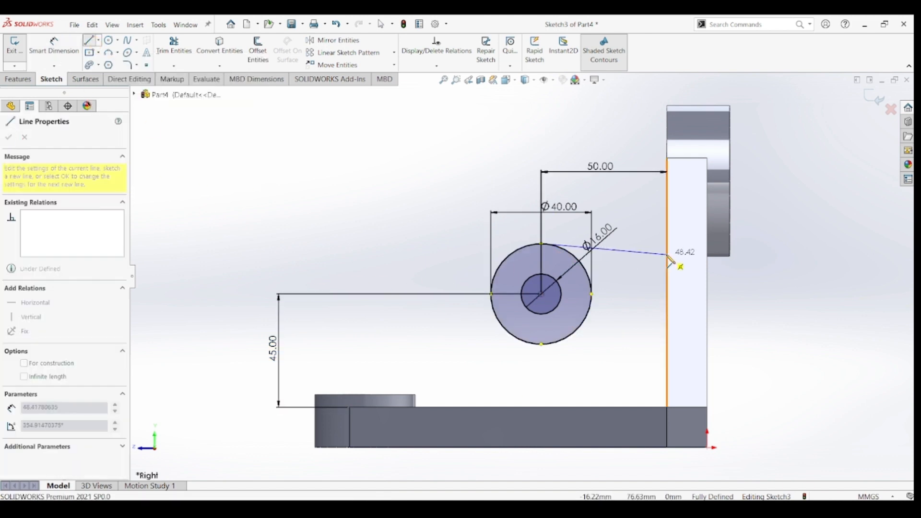
click(669, 254)
key(Escape)
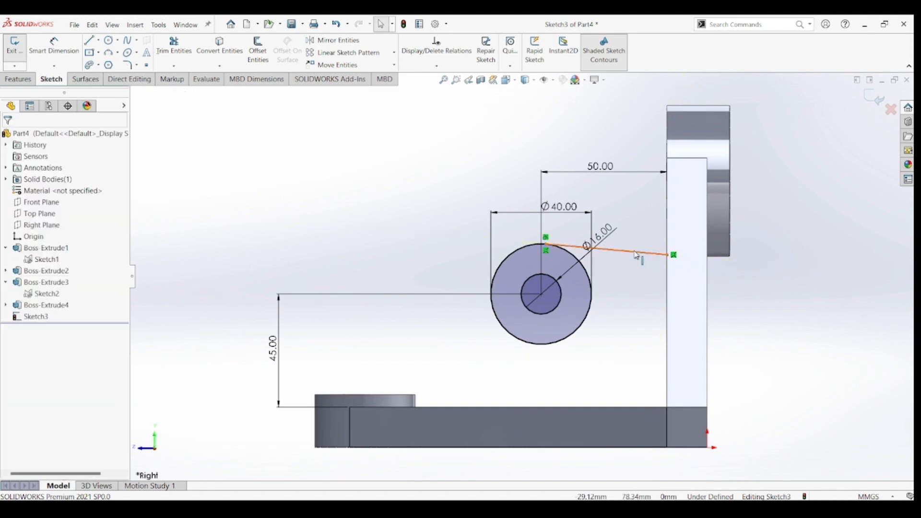
click(636, 255)
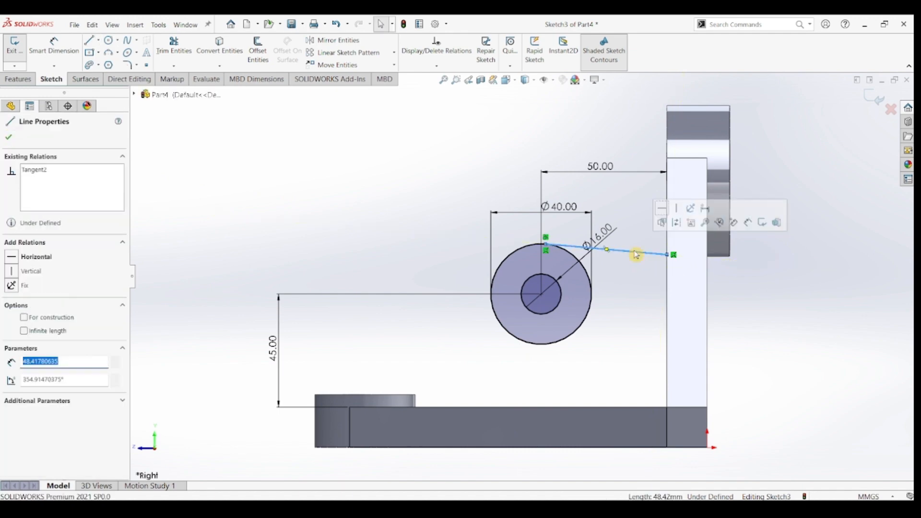
click(662, 209)
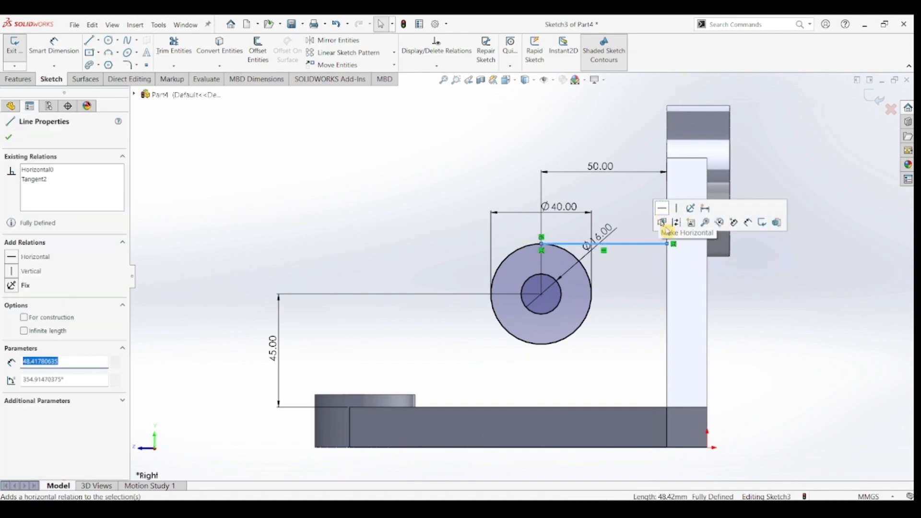
click(738, 291)
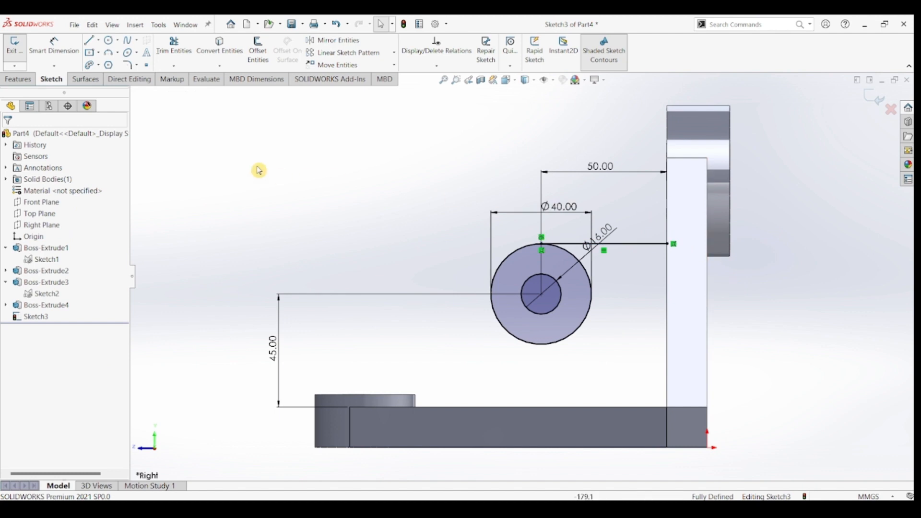
Step: Draw a line about 64 mm long from where the base boss meets the base plate's upper edge, tangent to the outer circle
click(90, 41)
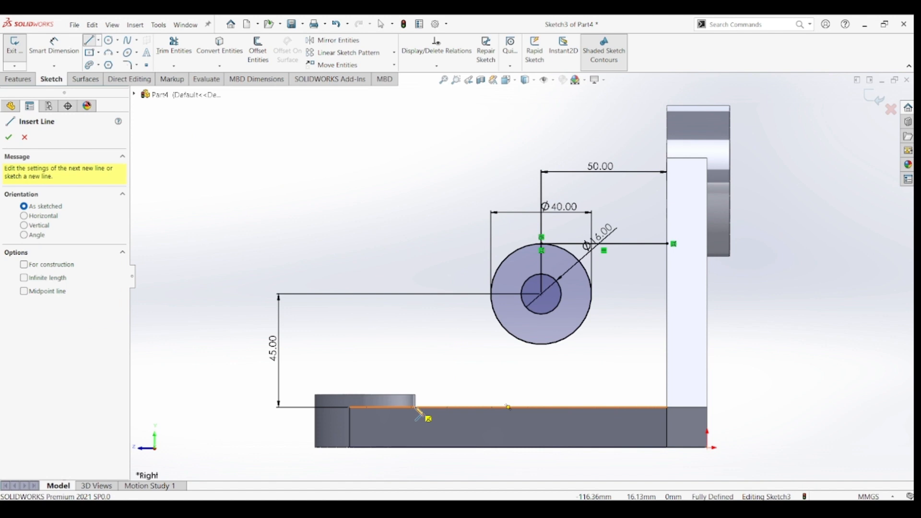
click(416, 407)
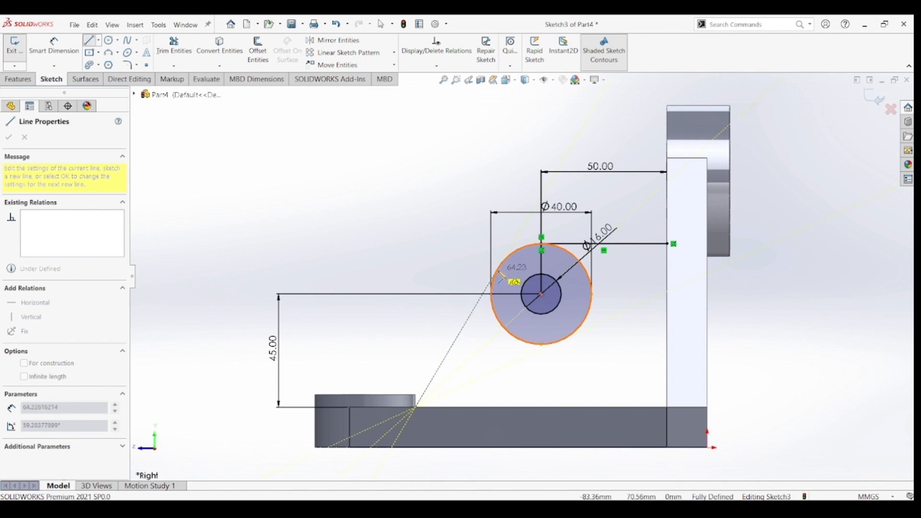
click(497, 266)
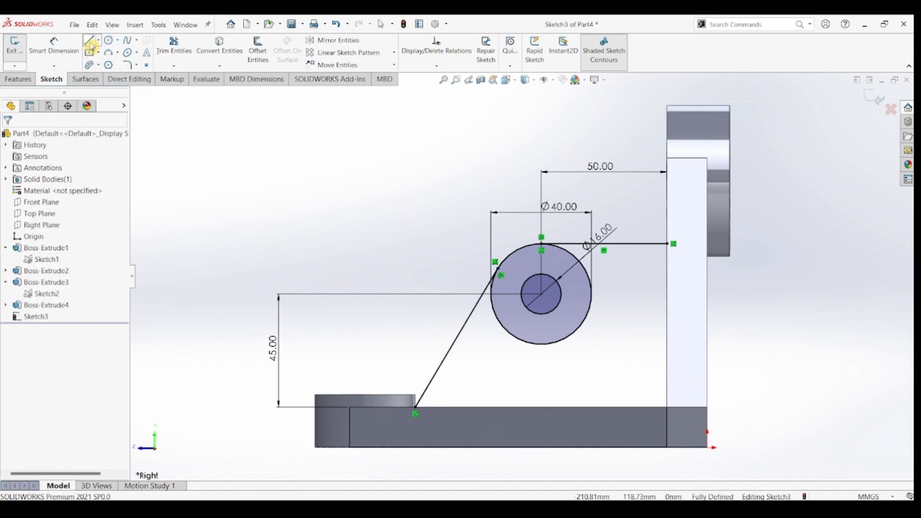
Step: Close the profile with lines along the base plate's upper edge and up the upright plate's inner edge to the horizontal line's end
click(89, 41)
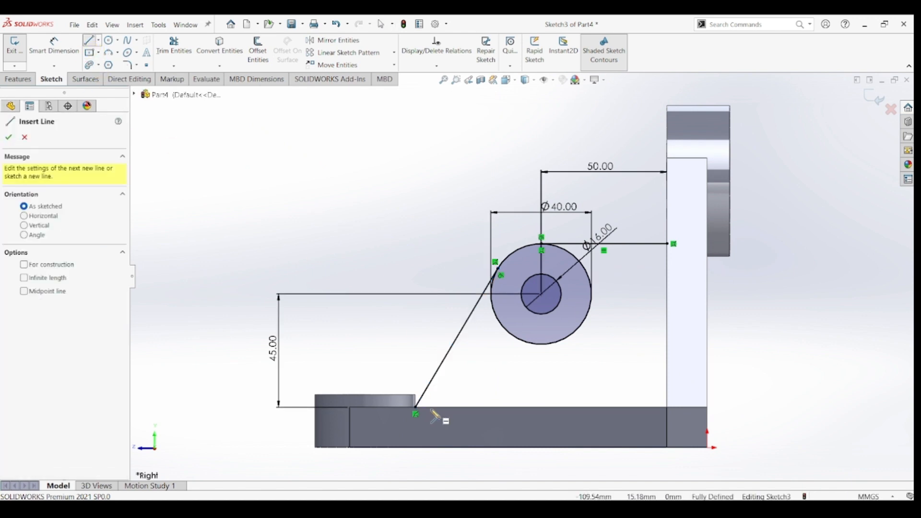
click(415, 409)
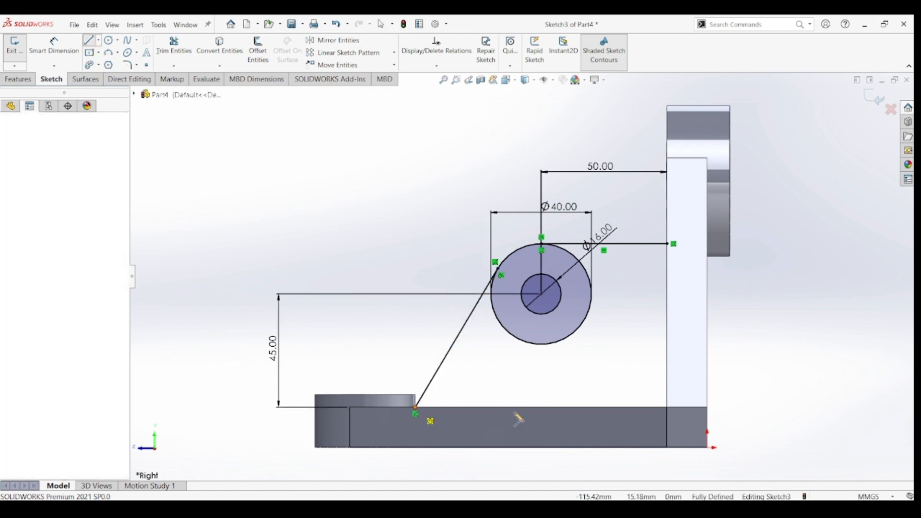
click(667, 408)
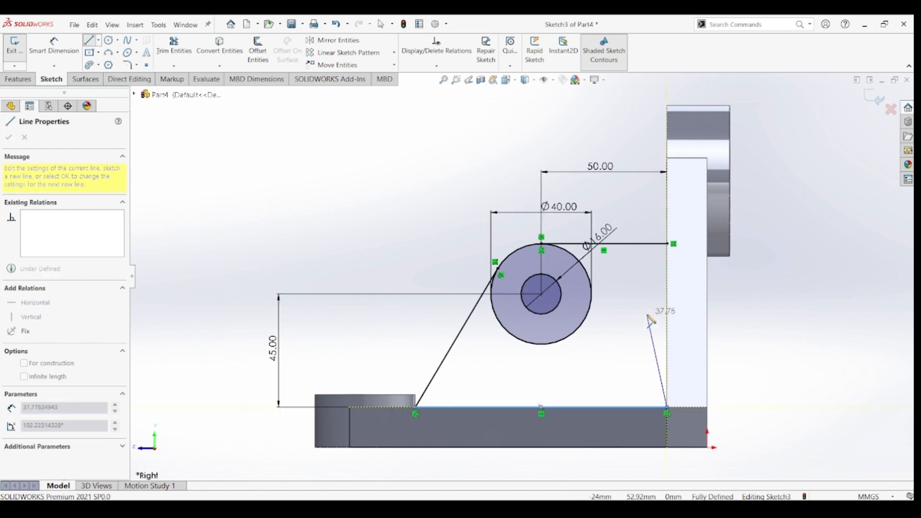
click(668, 244)
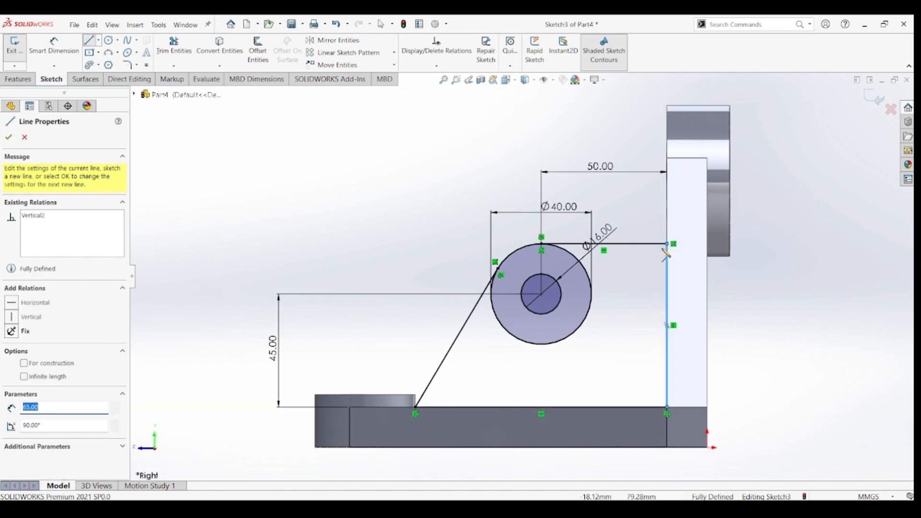
Step: Extrude the web region between the tangent lines, outer circle and plates 12 mm with the Mid Plane end condition
click(26, 82)
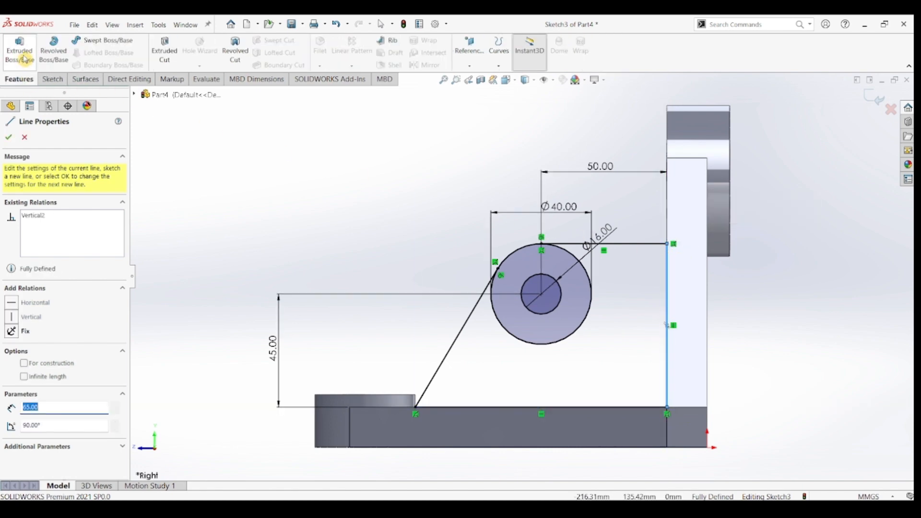
click(23, 57)
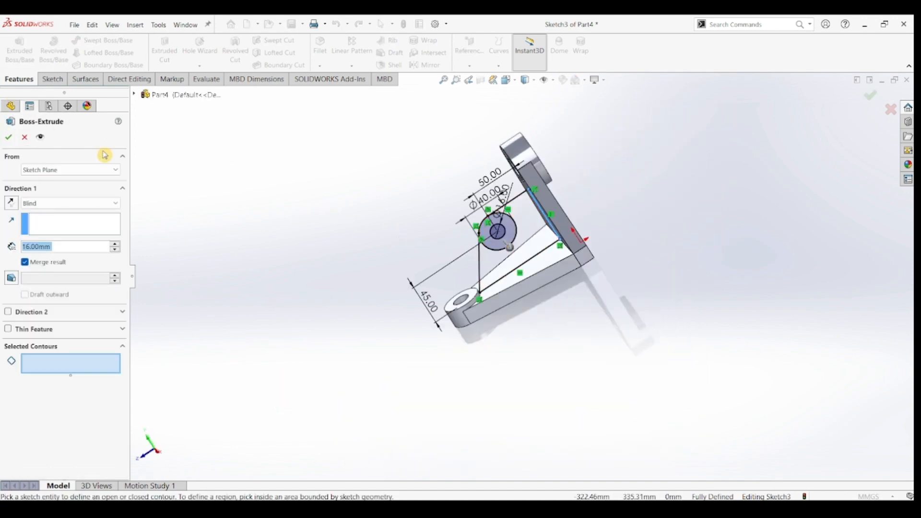
click(533, 239)
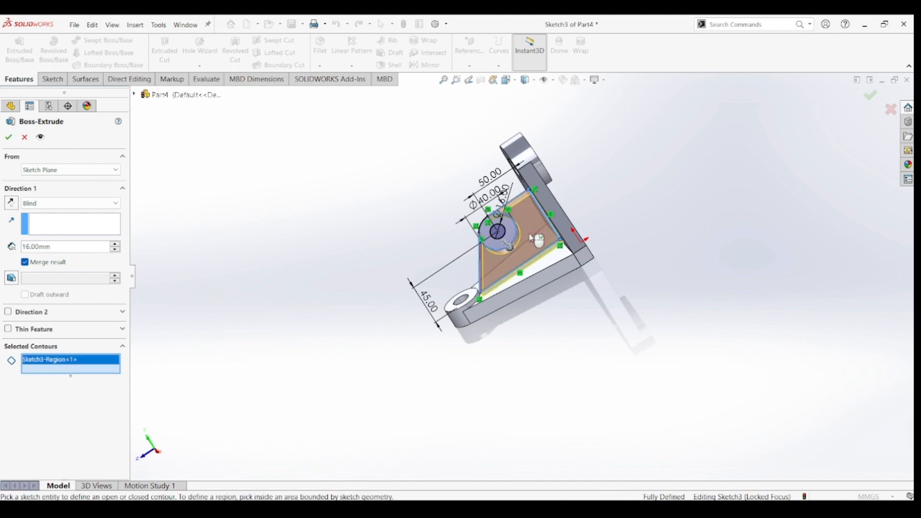
click(51, 205)
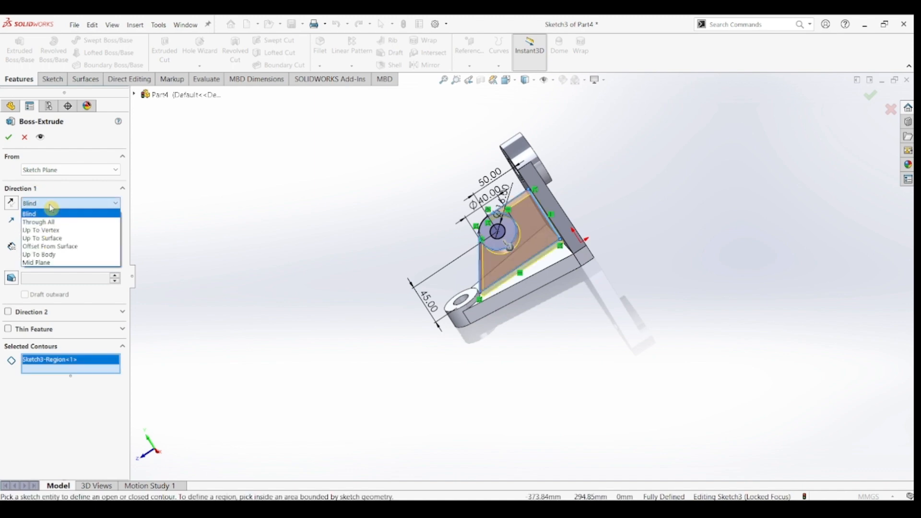
click(47, 262)
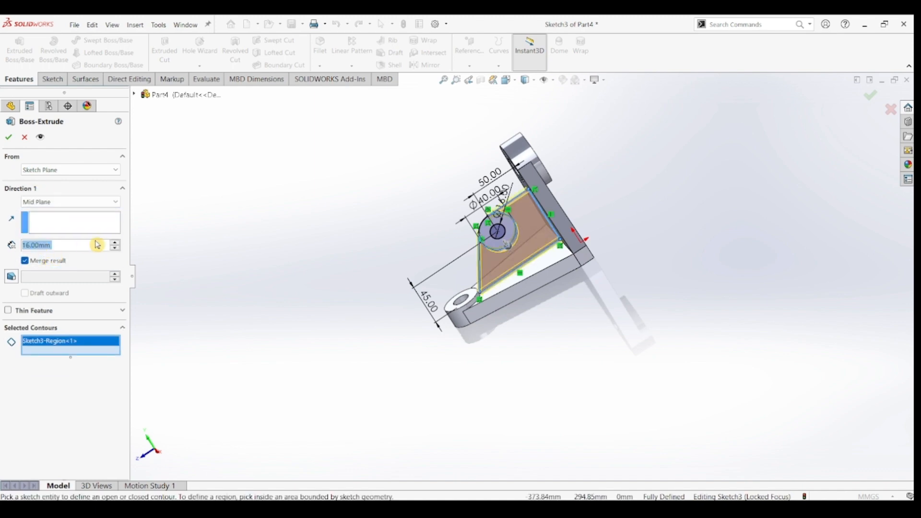
text(12)
key(Return)
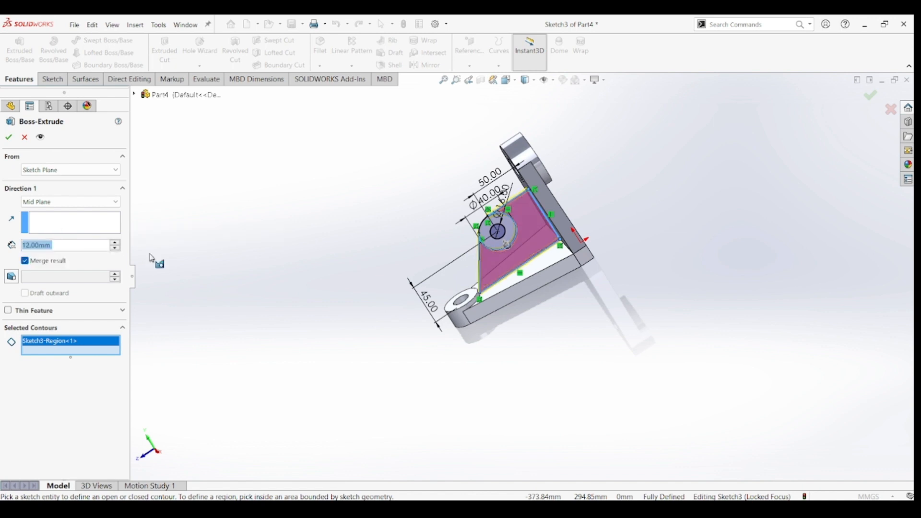
middle_drag(293, 295, 308, 278)
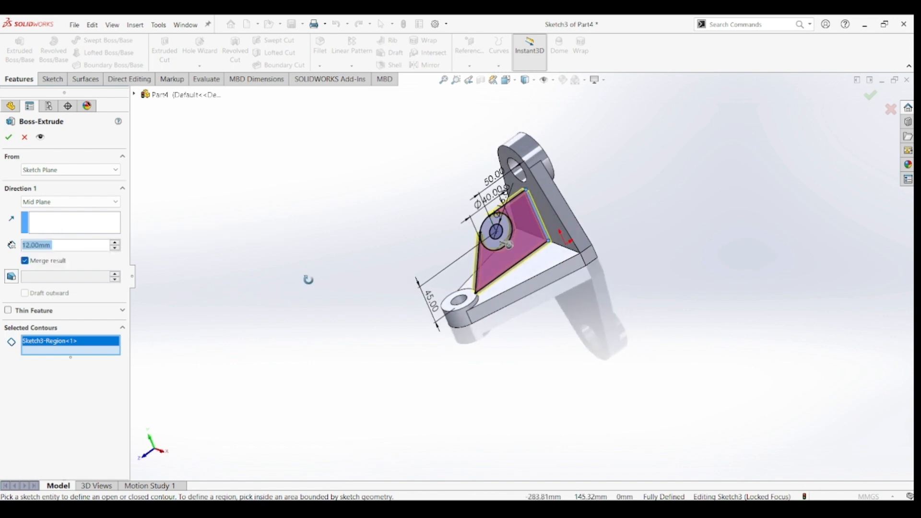
click(9, 137)
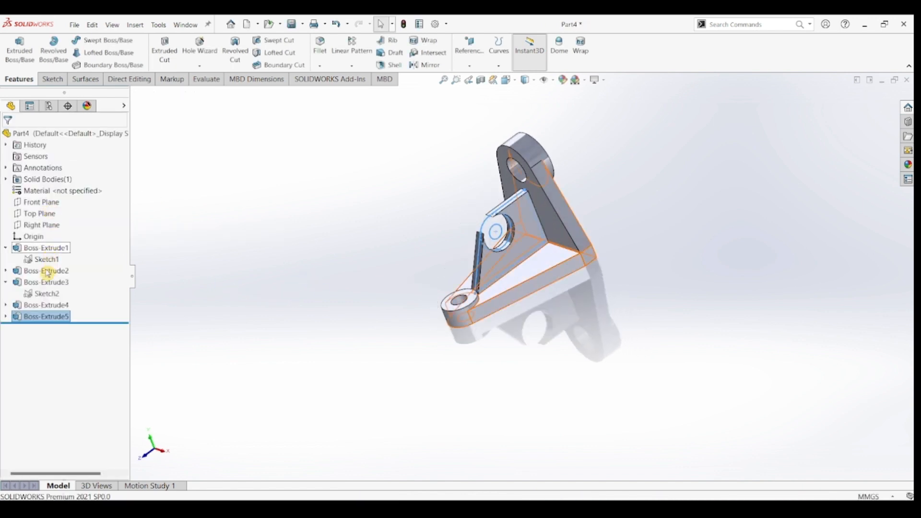
Step: Reuse the web's sketch to extrude the ring between the 16 mm and 40 mm circles 24 mm with the Mid Plane end condition
click(6, 317)
click(34, 329)
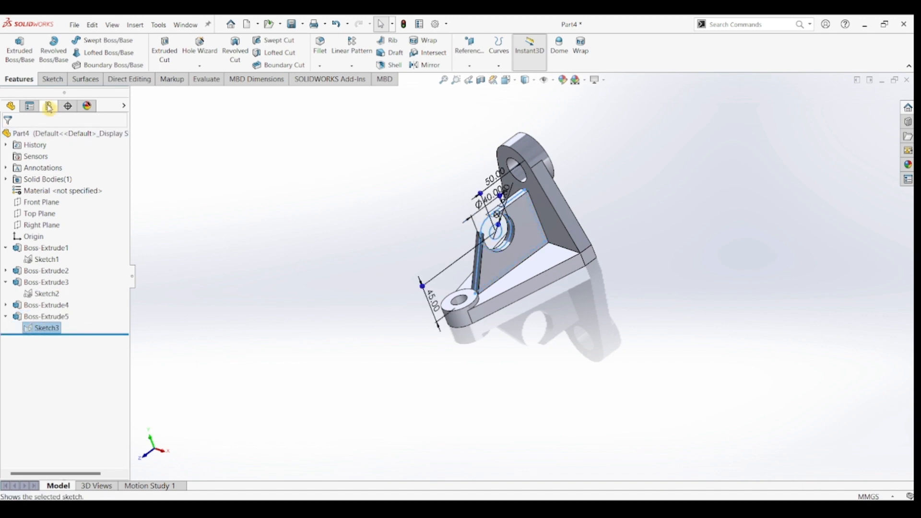
click(19, 50)
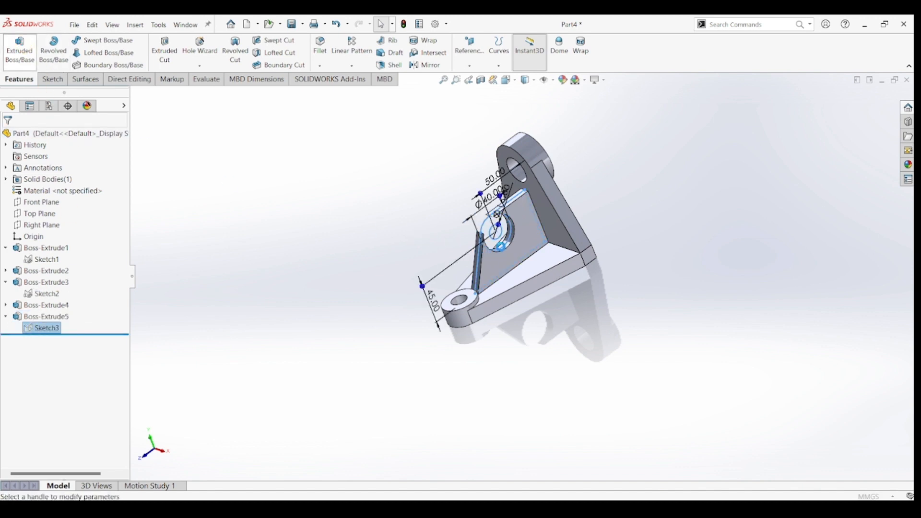
click(510, 234)
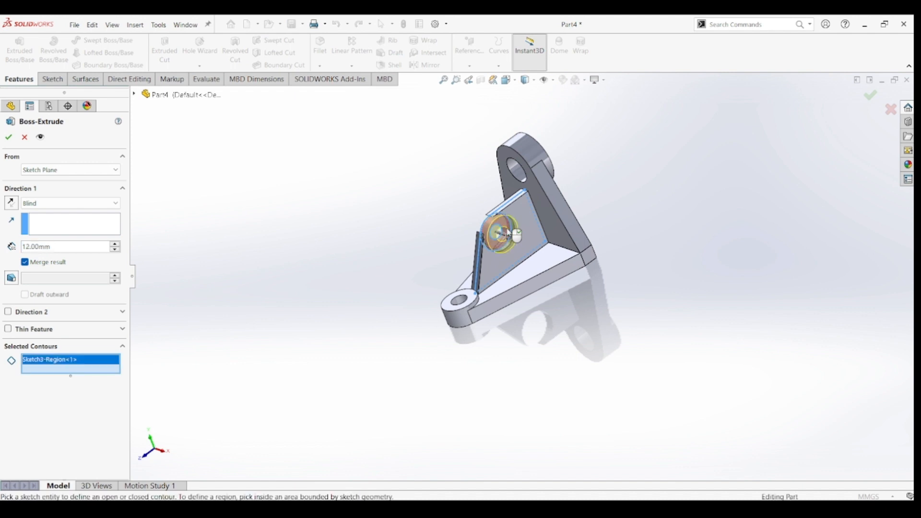
click(72, 204)
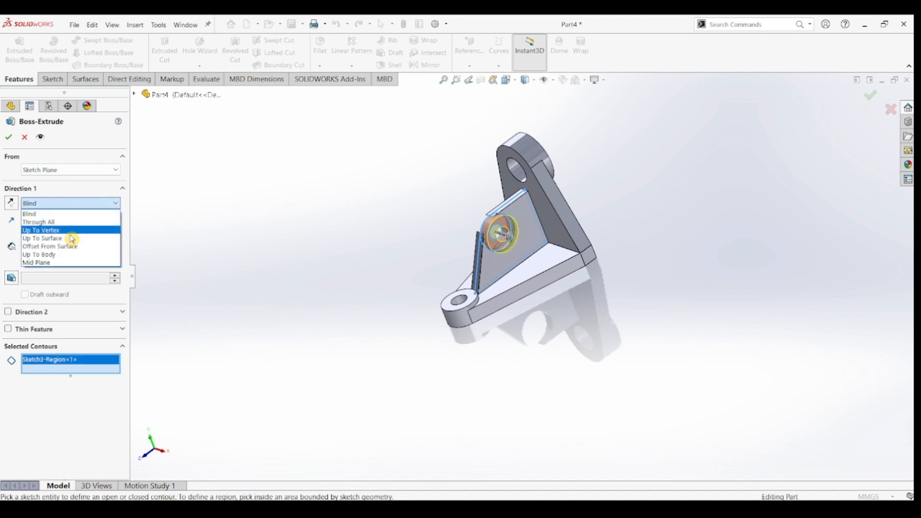
click(62, 262)
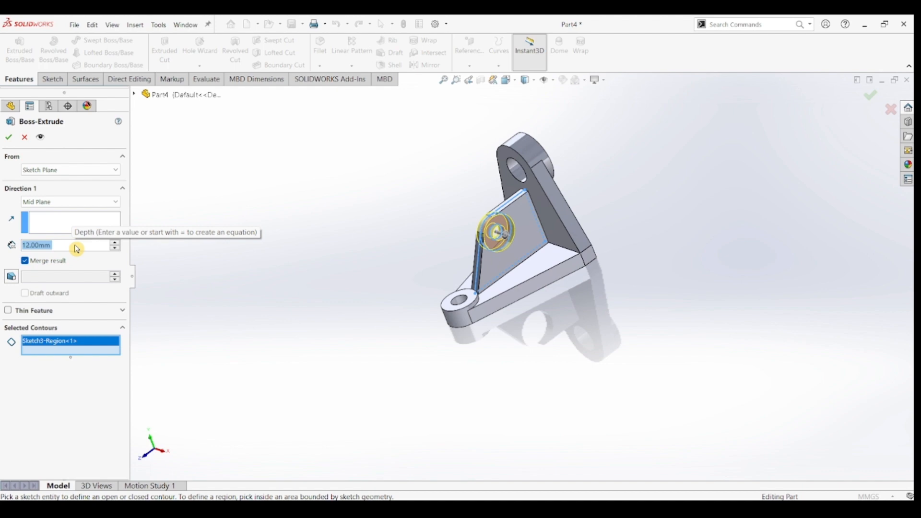
text(24)
key(Return)
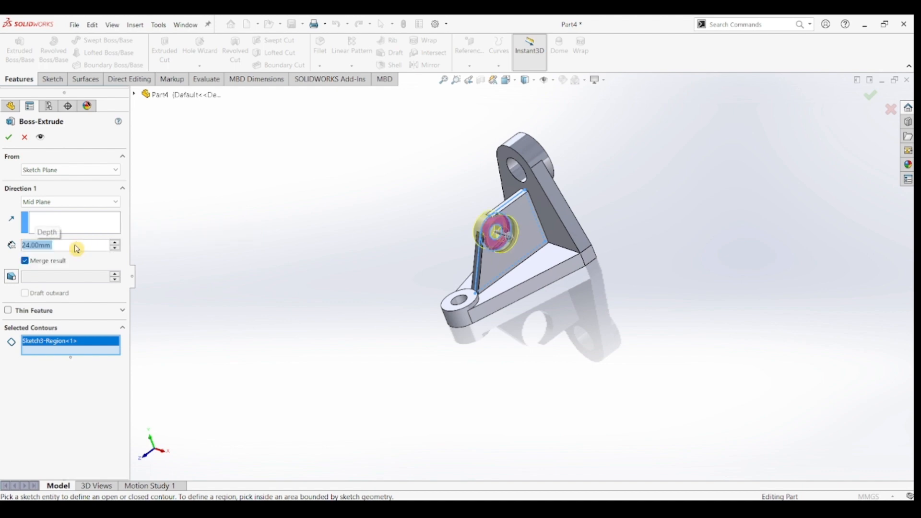
click(9, 138)
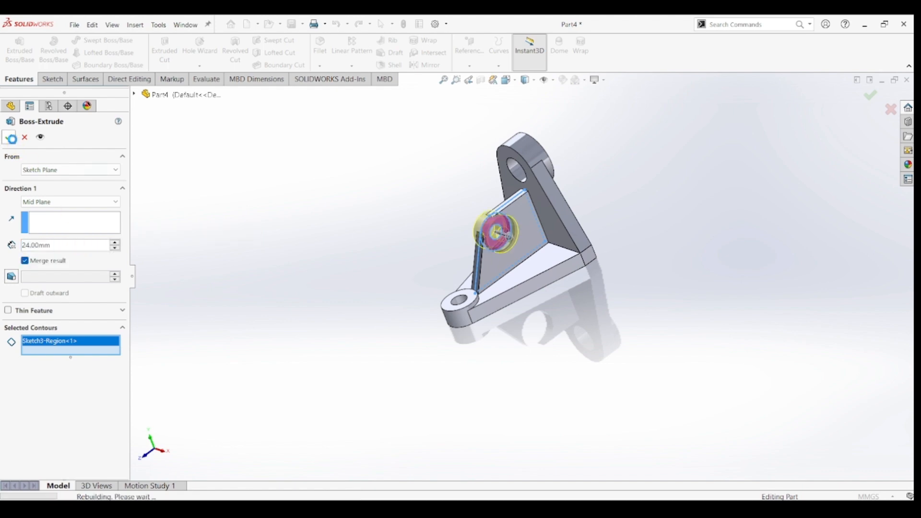
click(668, 224)
key(ctrl+7)
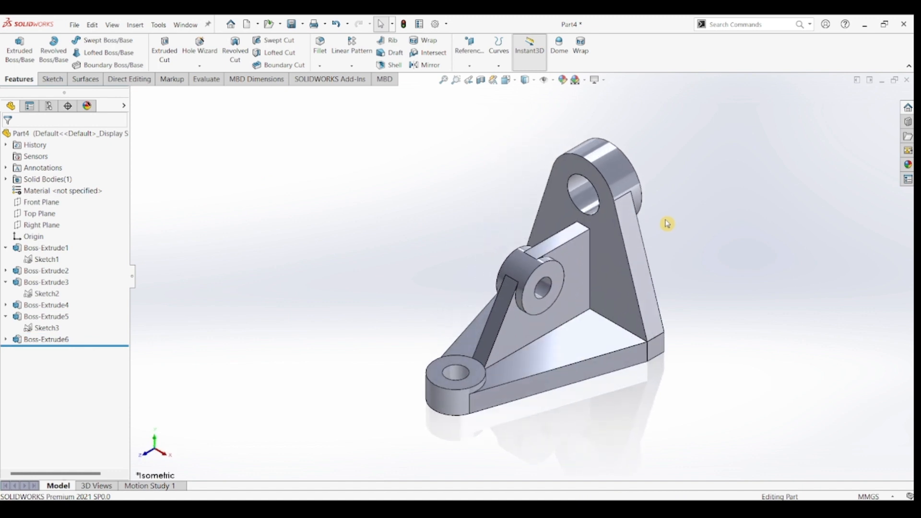
Step: Apply the polished steel appearance to the whole part
click(908, 164)
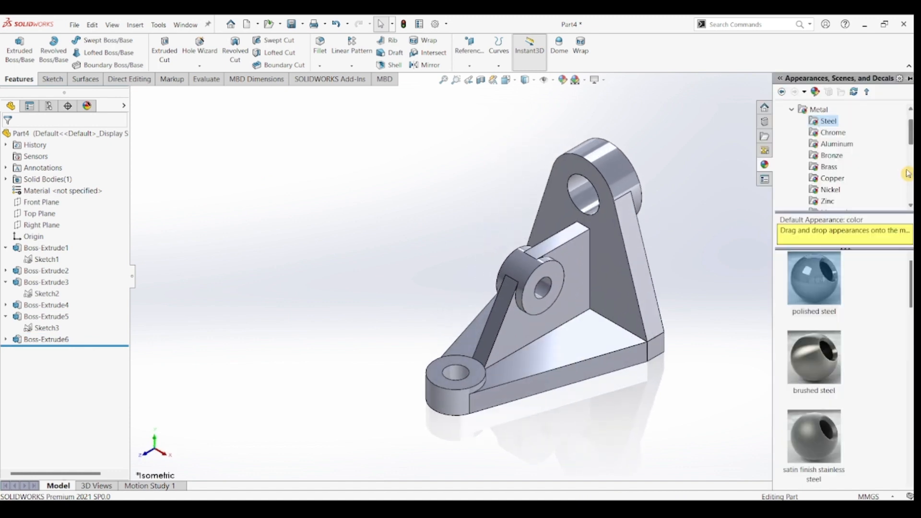
drag(812, 288, 757, 291)
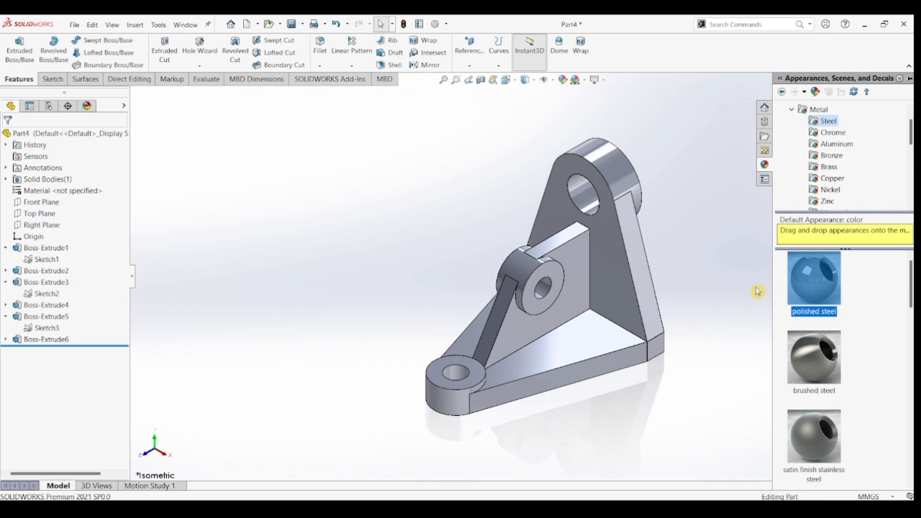
double_click(815, 294)
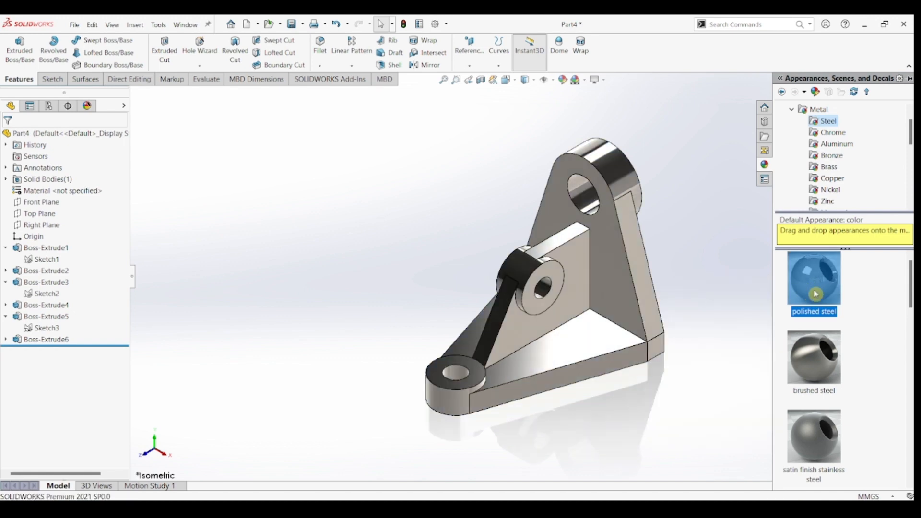
click(740, 293)
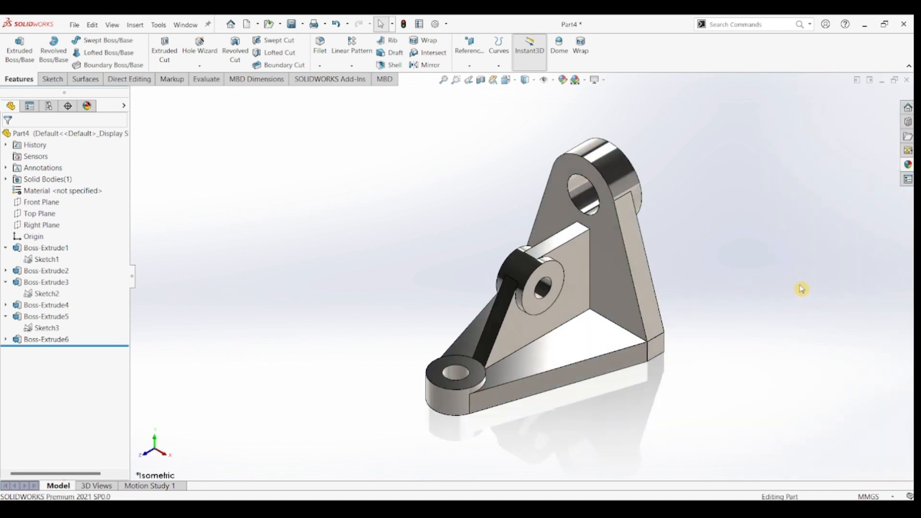